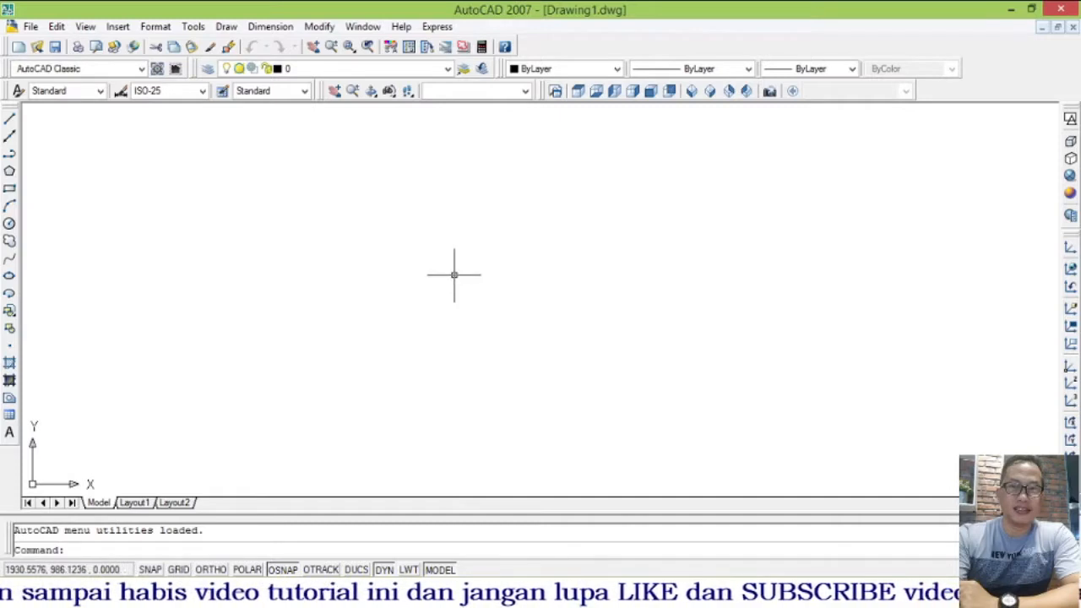
- Set the model space limits with the lower left corner at 0,0 and the upper right corner at 420,297
type("limits")
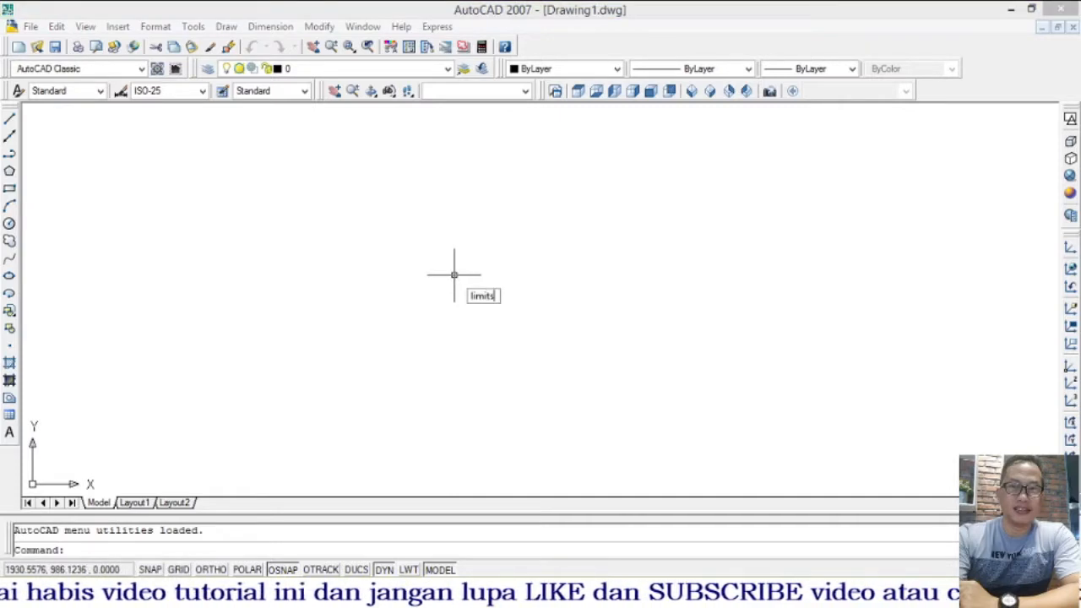
key("Return")
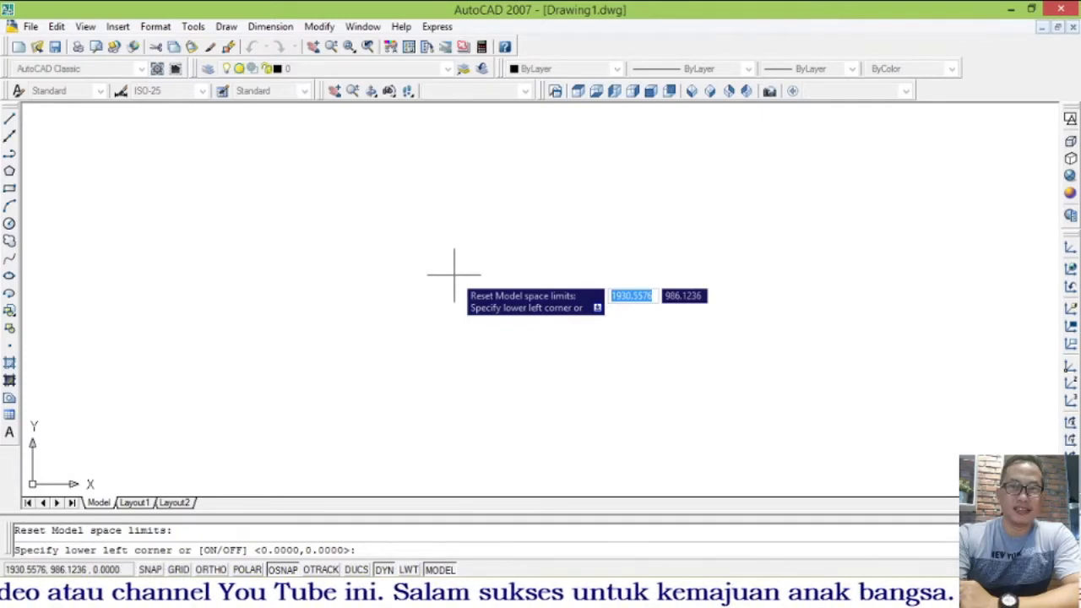
key("Return")
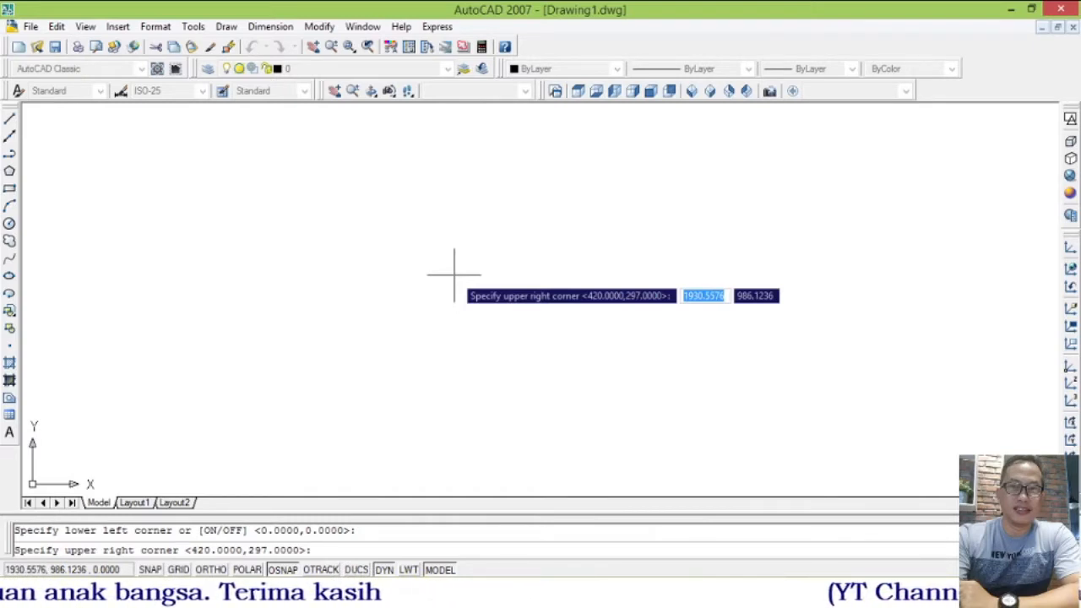
type("420")
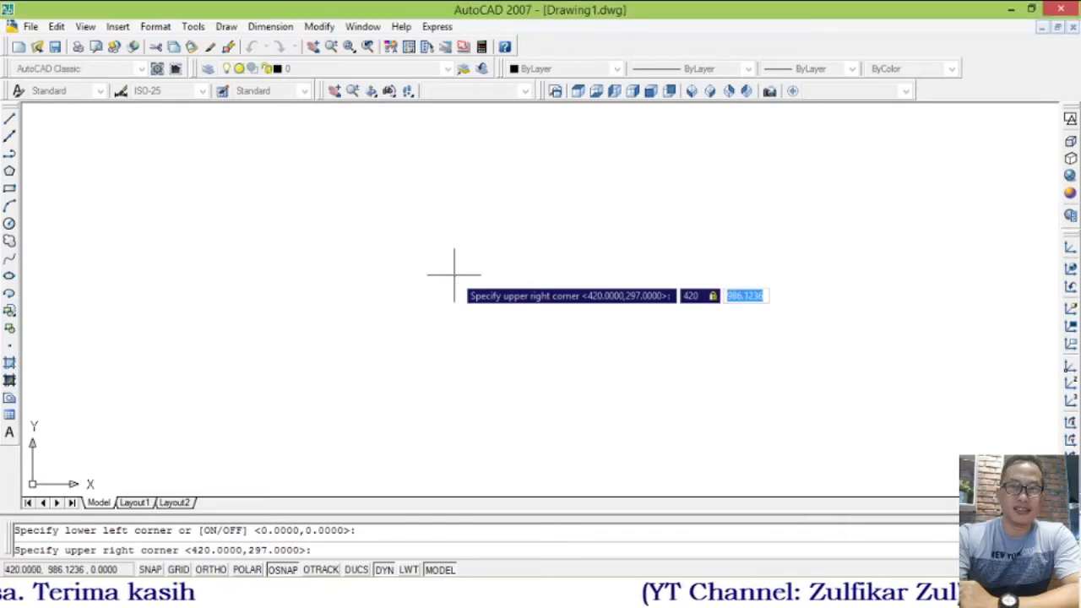
type(",297")
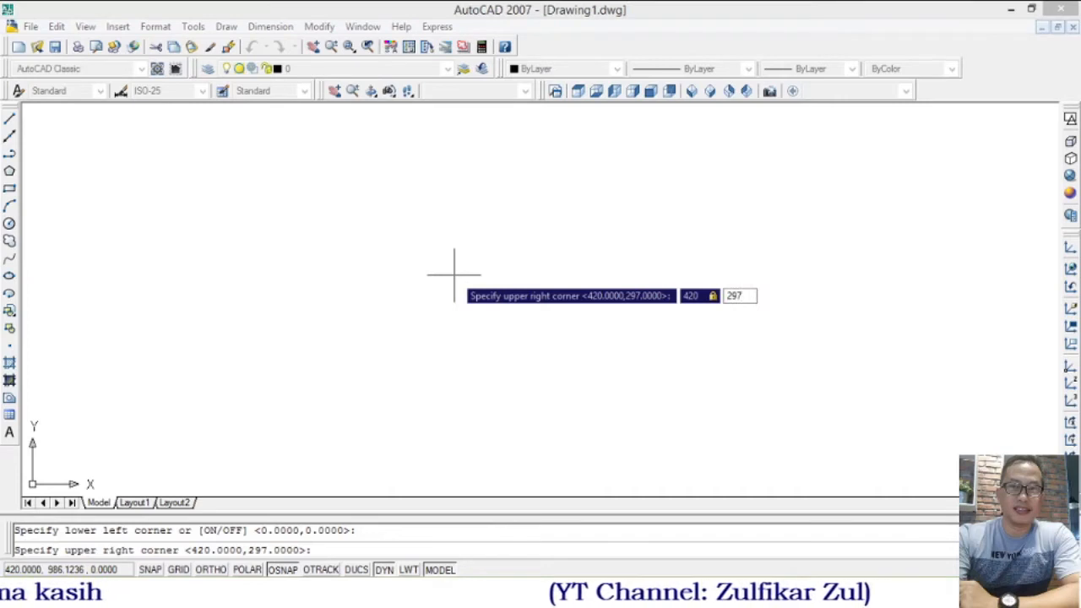
key("Return")
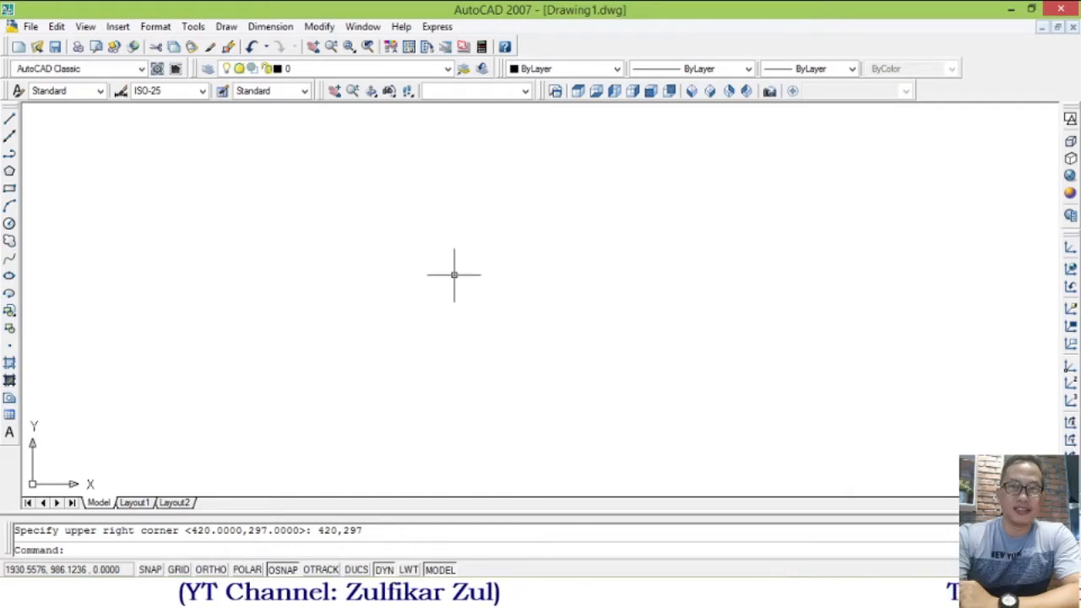
- Fit the whole area of the drawing limits in the view with Zoom All
type("z")
key("Return")
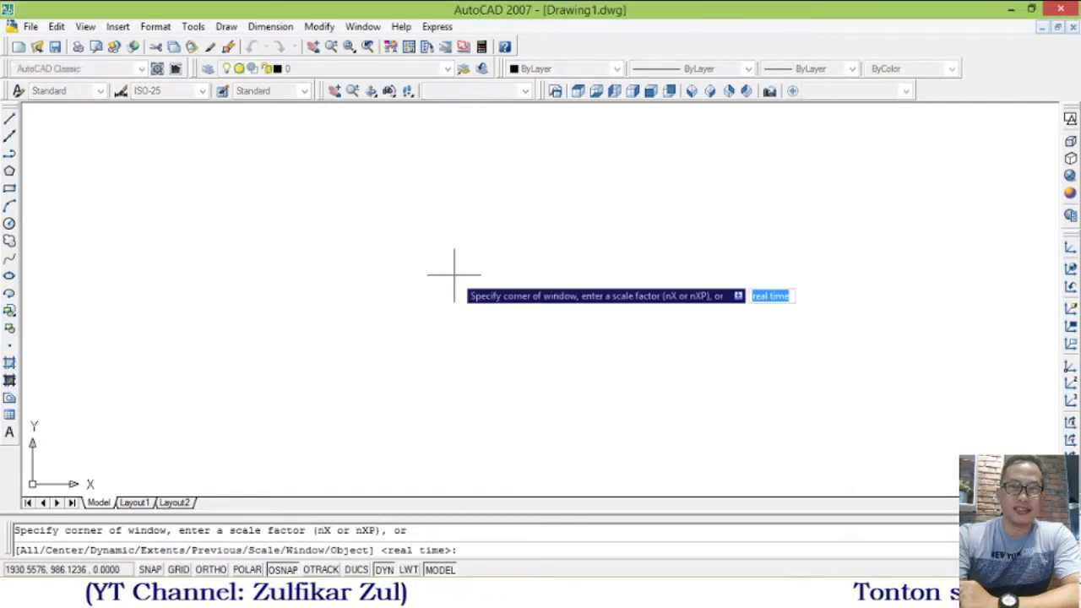
type("a")
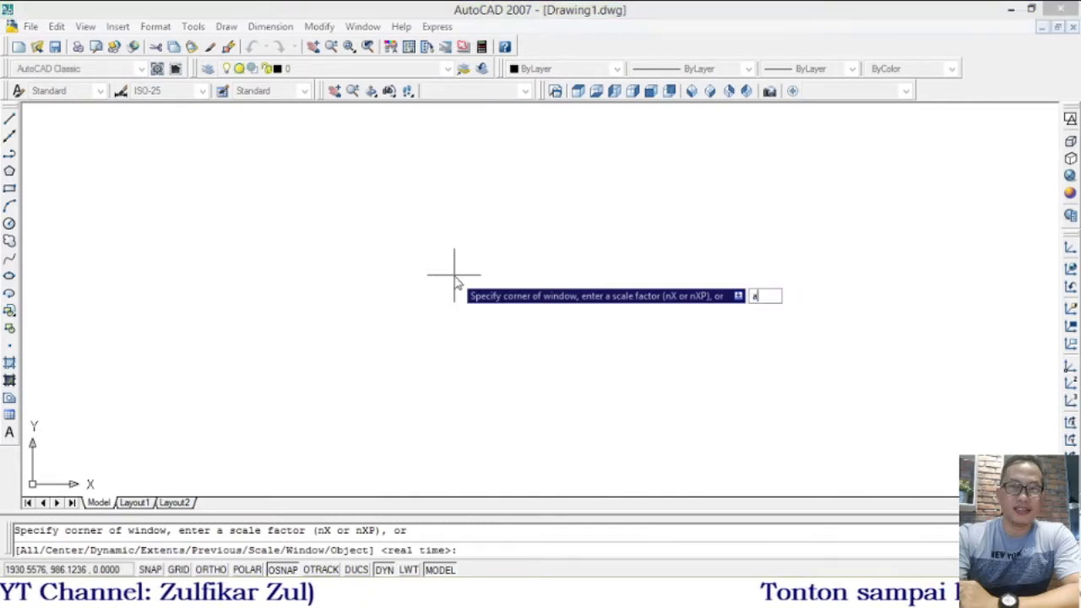
key("Return")
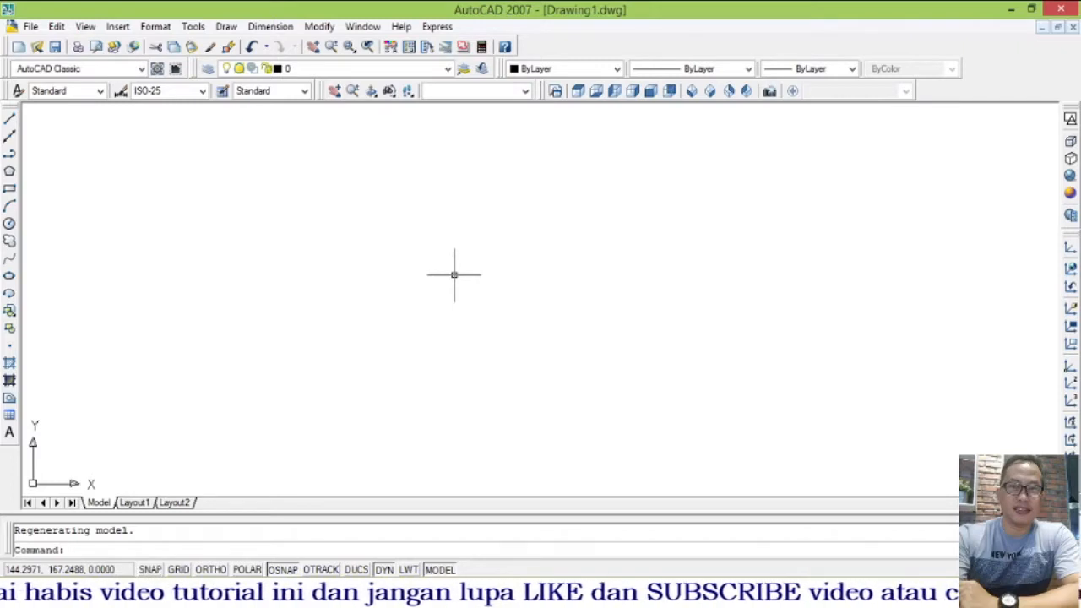
type("rec")
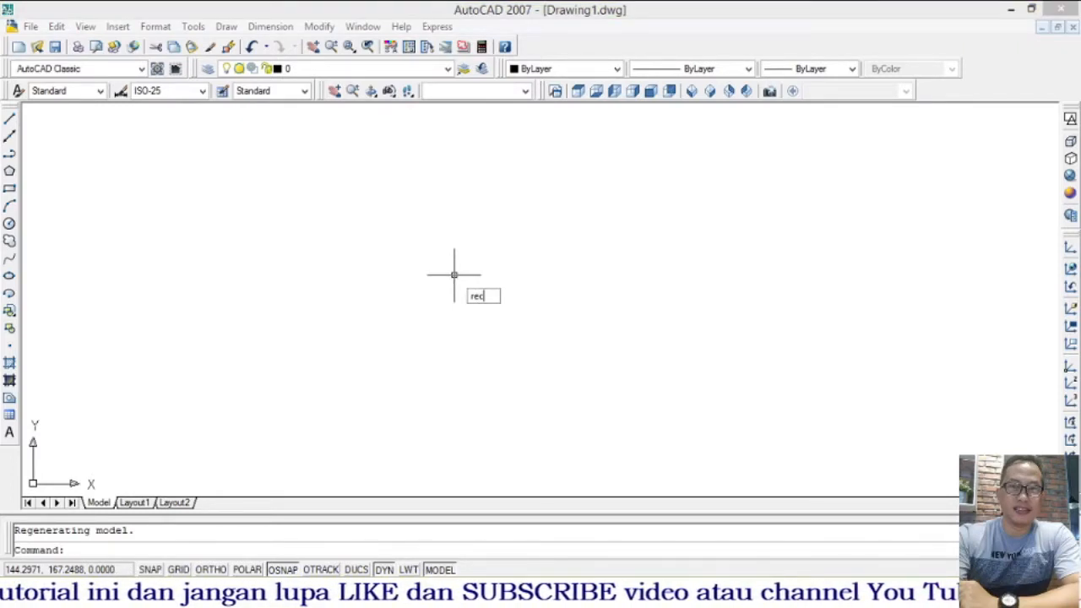
key("Escape")
left_click(226, 26)
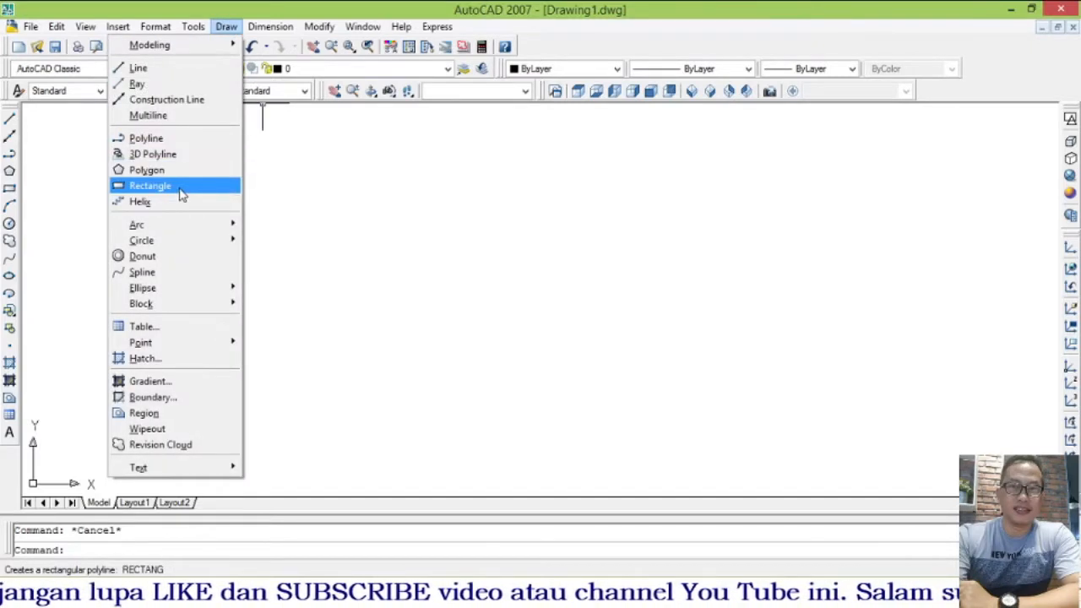
key("Escape")
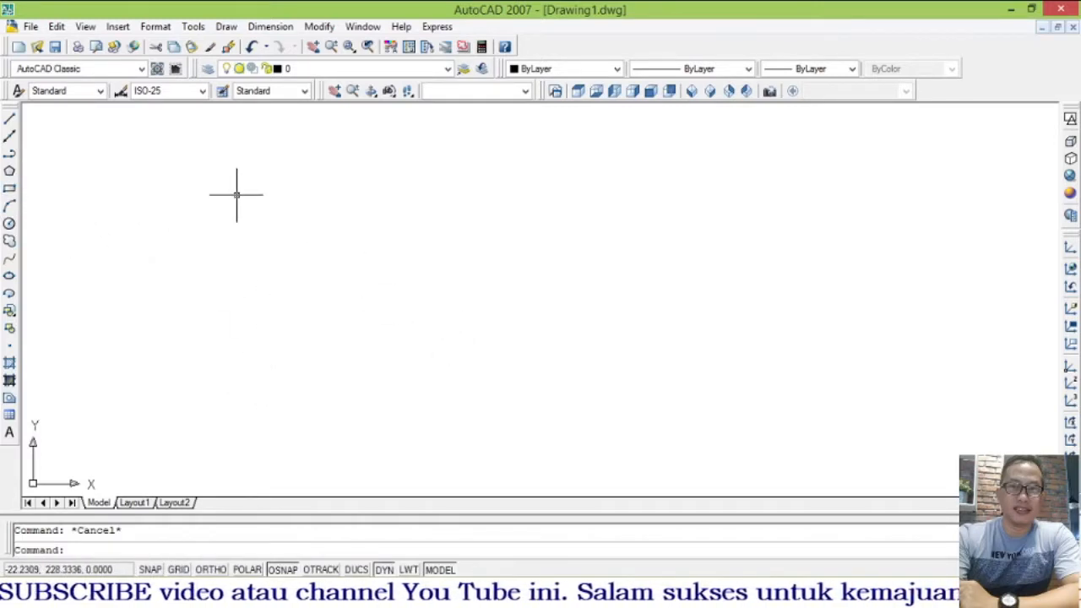
- Draw the outer sheet border as a rectangle from 0,0 to 420,297
type("rec")
key("Return")
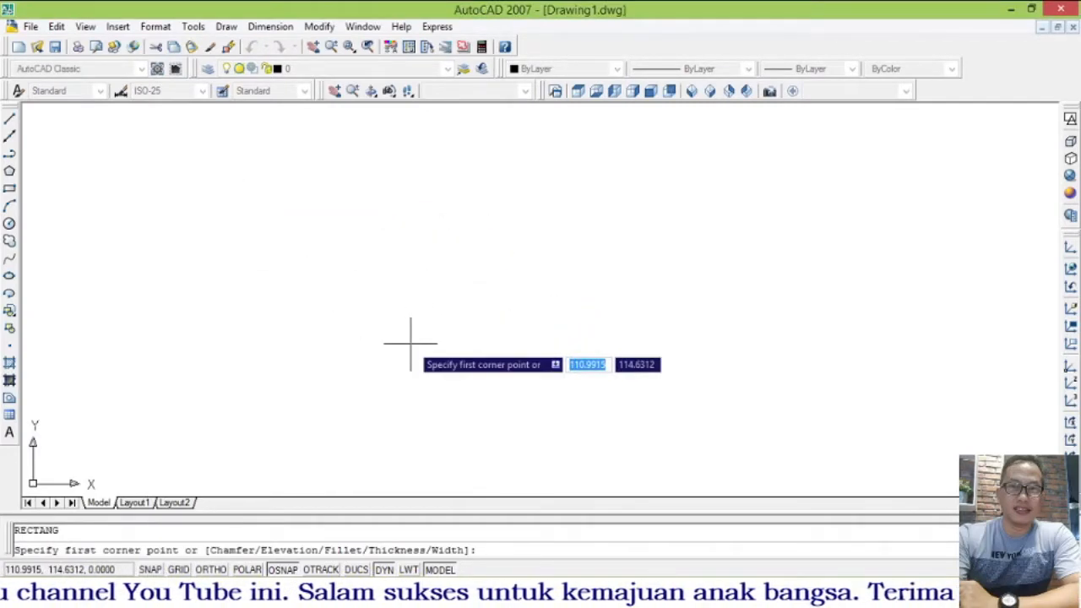
type("0,0")
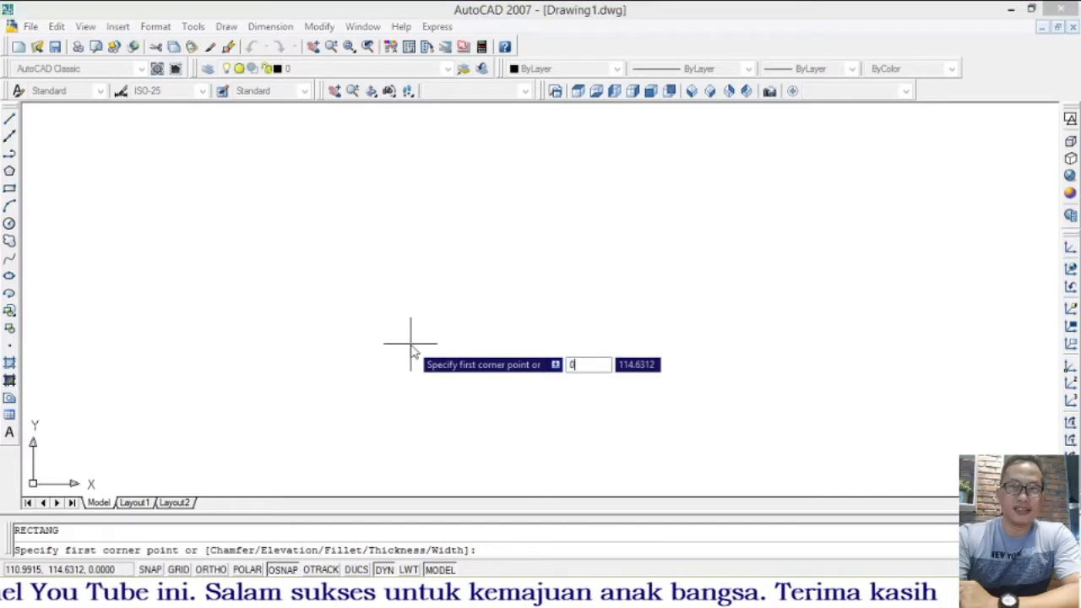
key("Return")
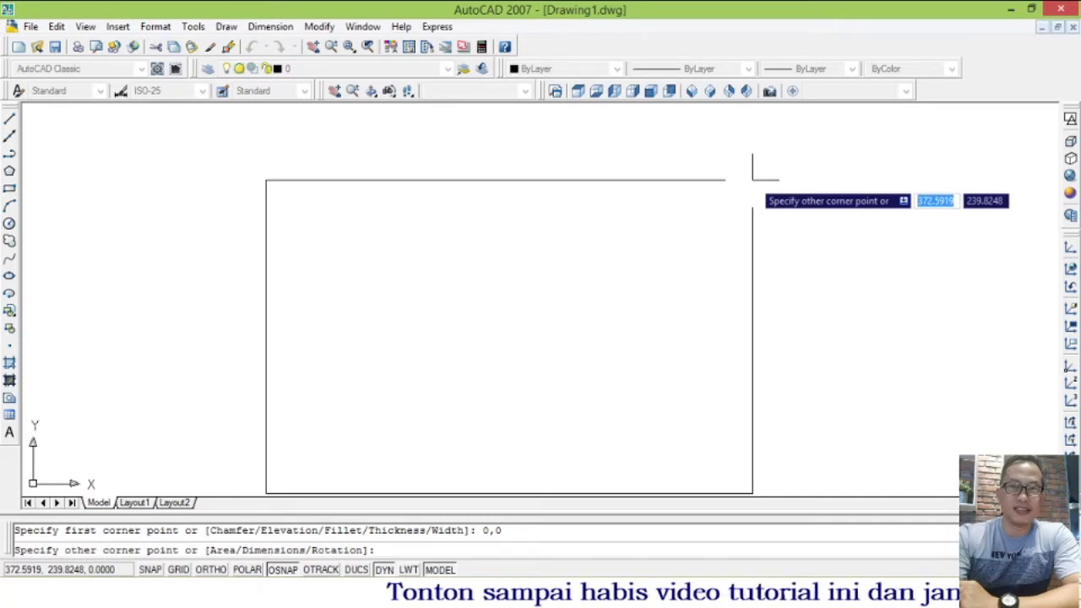
type("0,0")
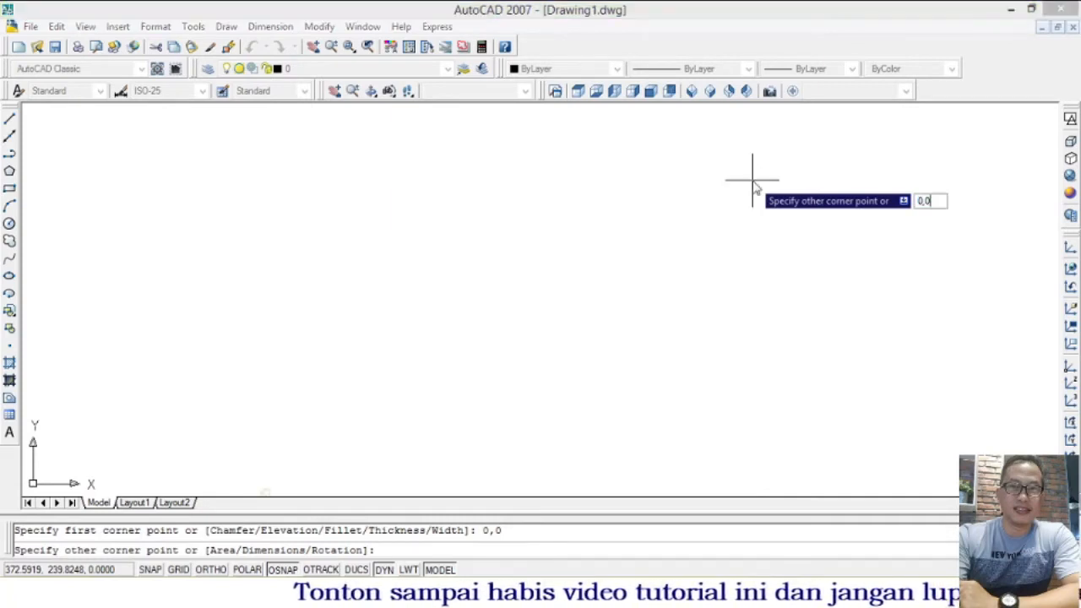
type("420,297")
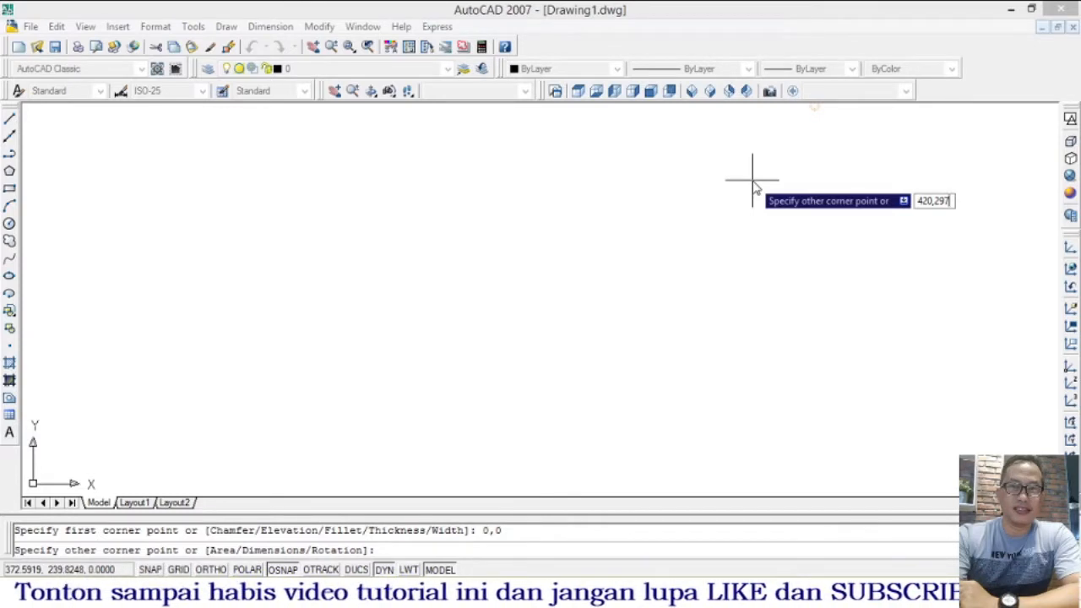
key("Return")
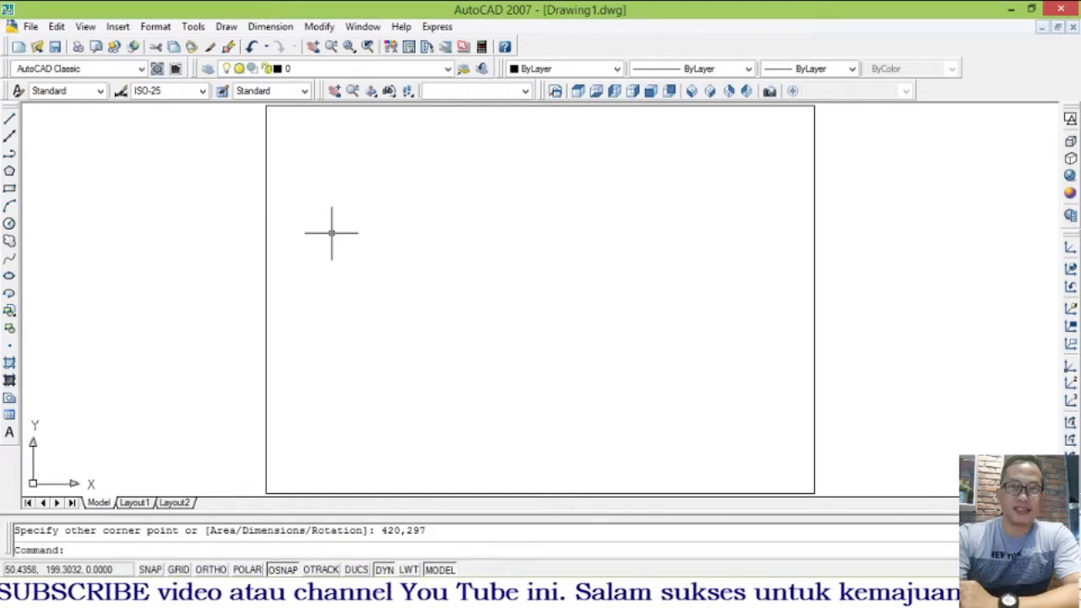
- Offset the sheet border rectangle 20 inward to create the inner frame
type("o")
key("Return")
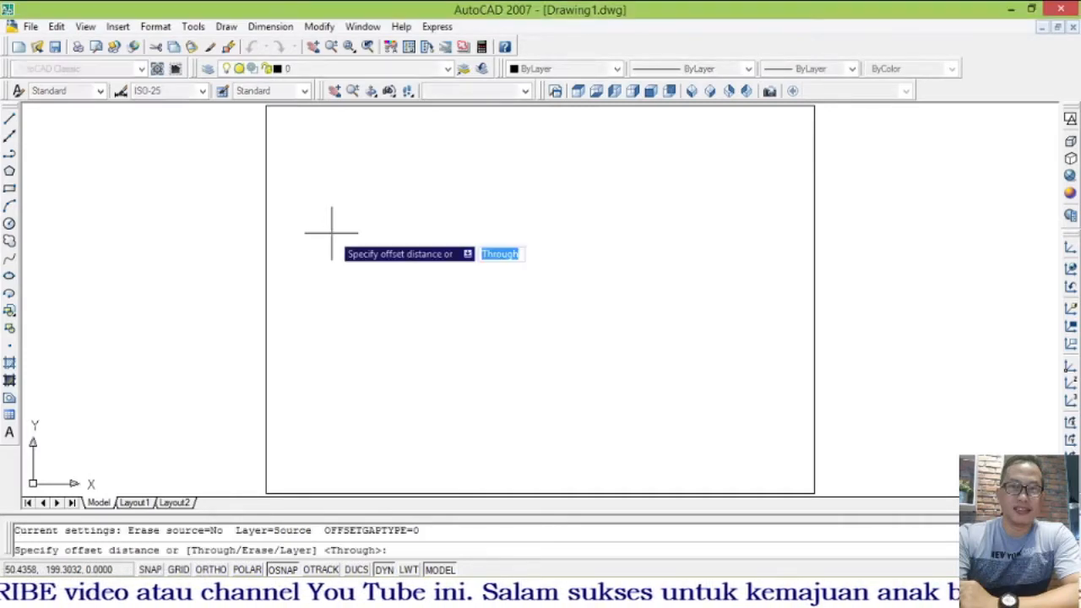
type("2")
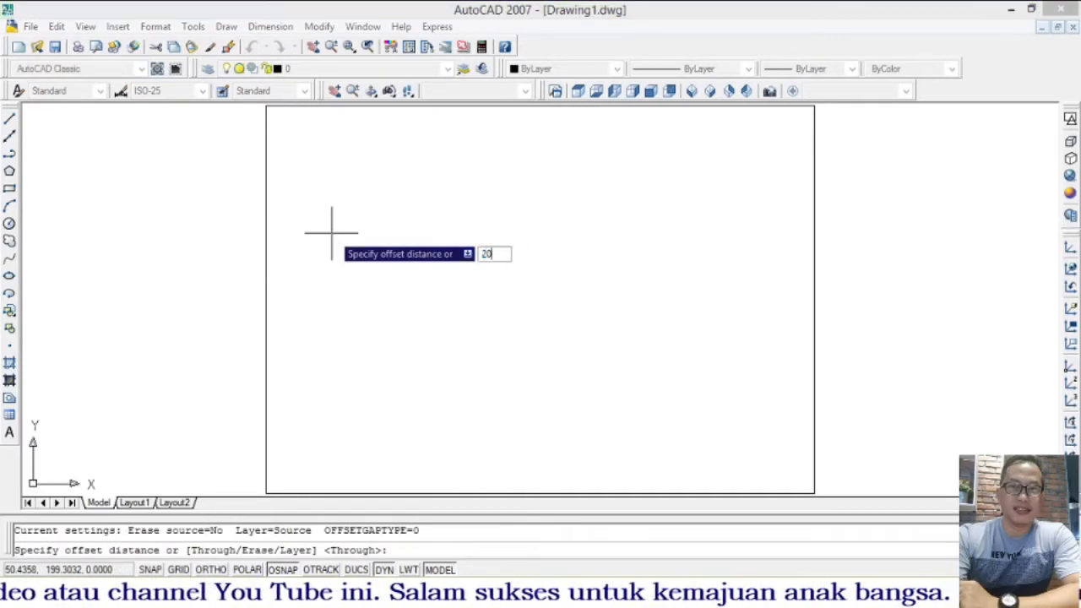
type("0")
key("Return")
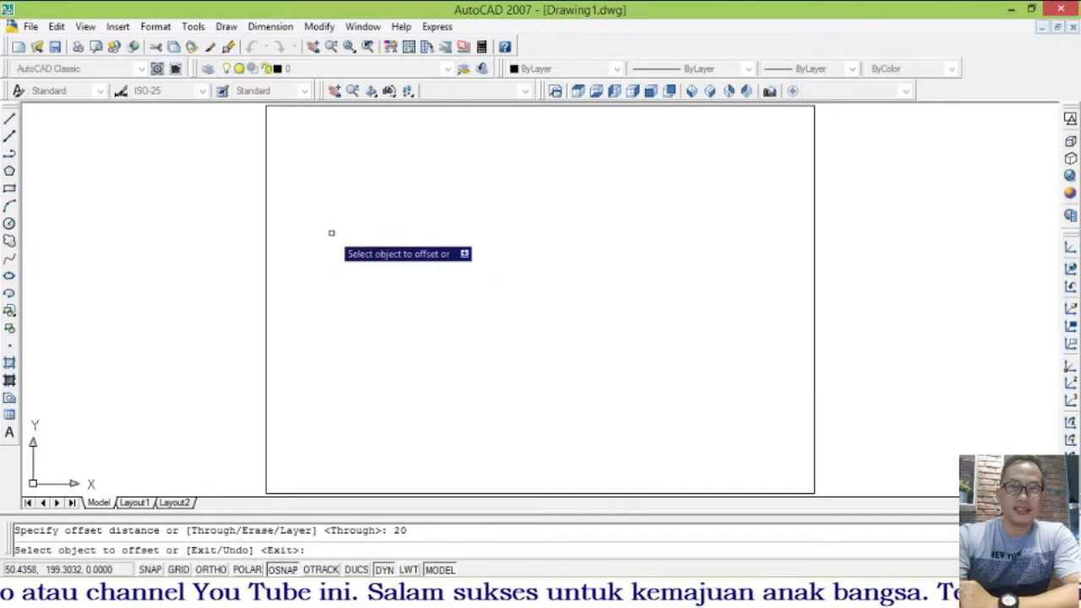
left_click(266, 213)
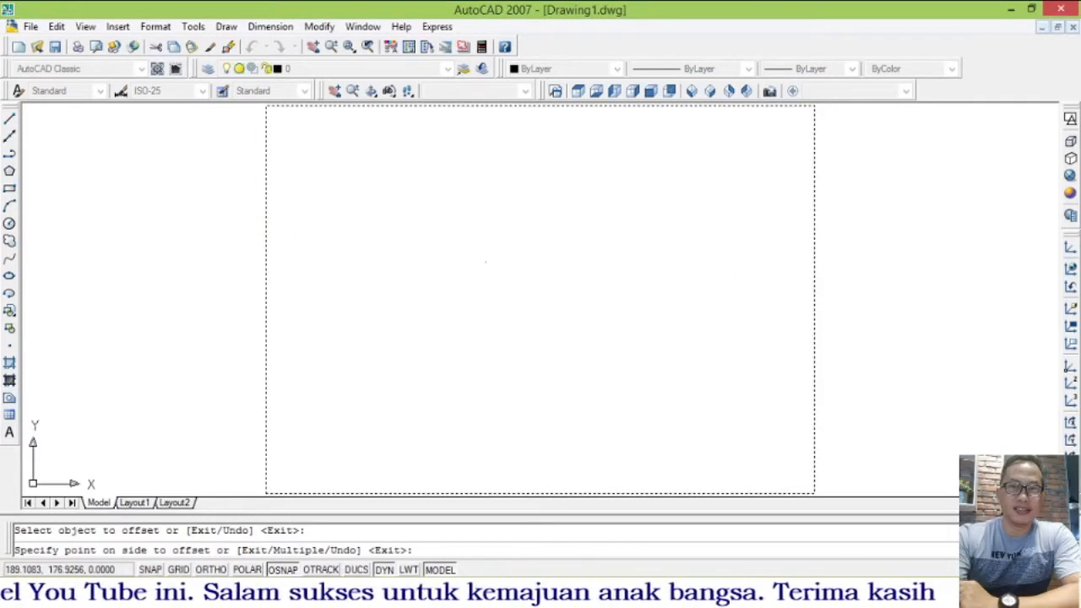
left_click(486, 263)
key("Return")
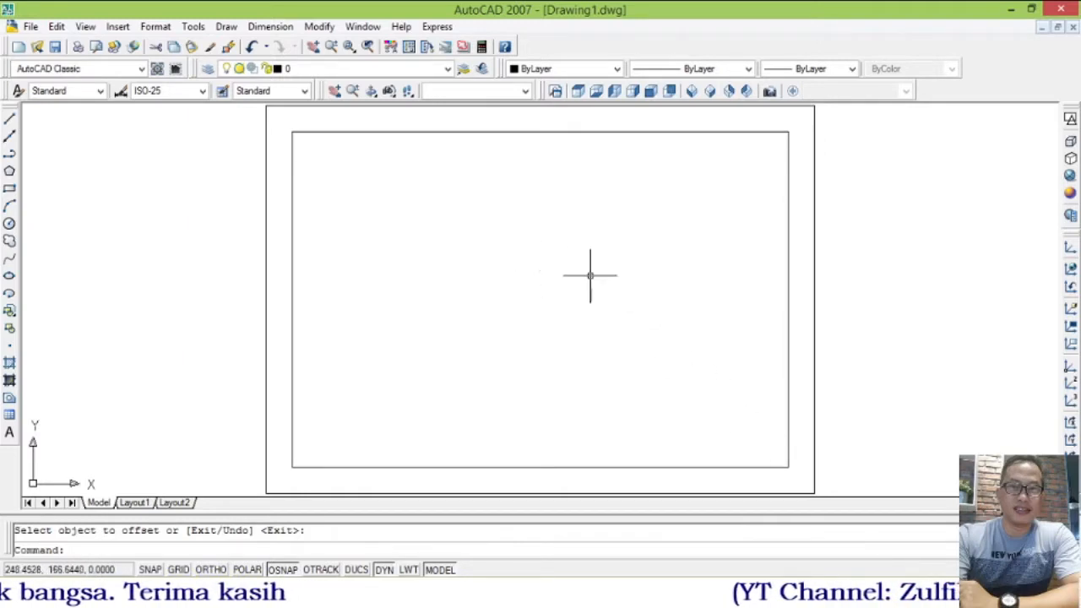
key("ctrl+o")
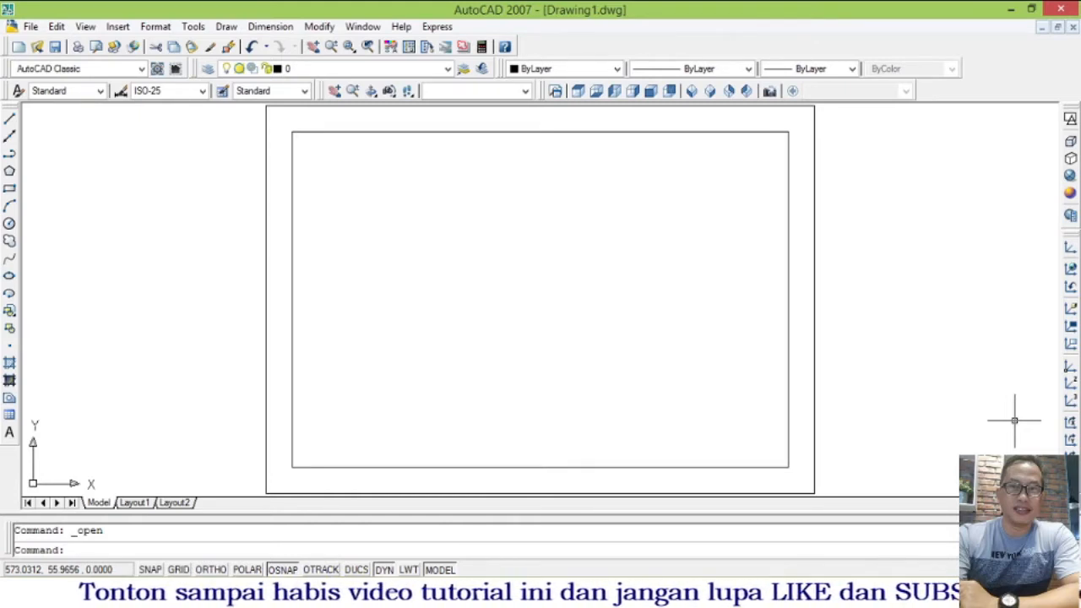
left_click(582, 105)
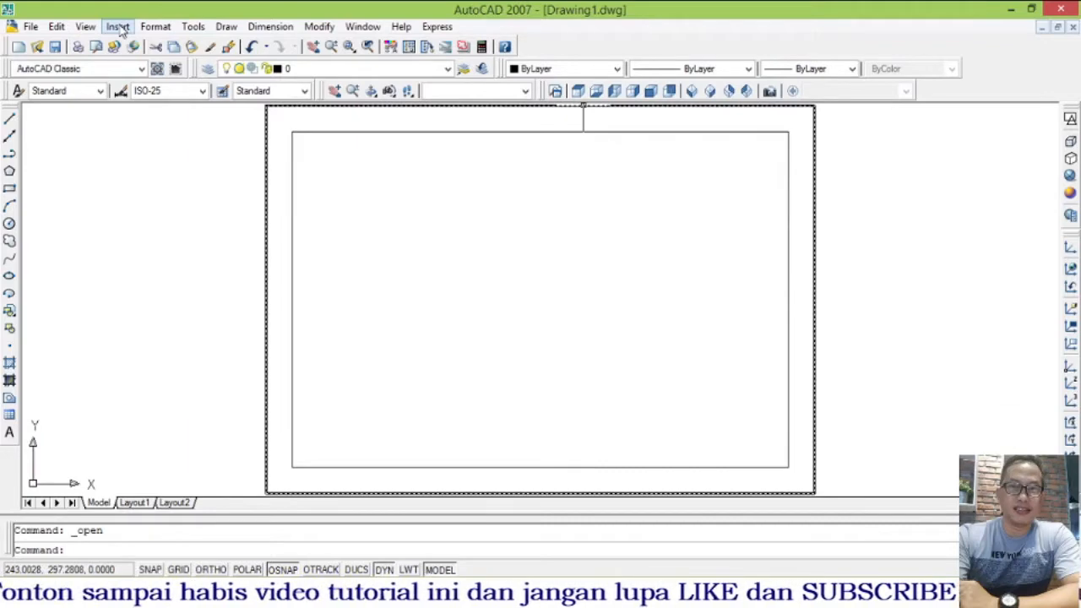
left_click(118, 27)
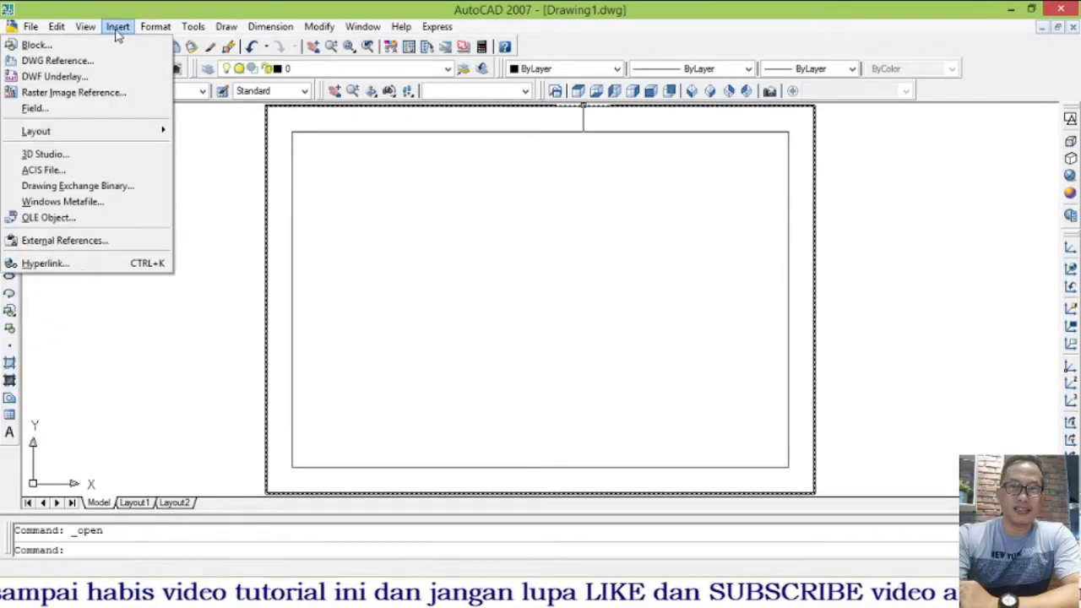
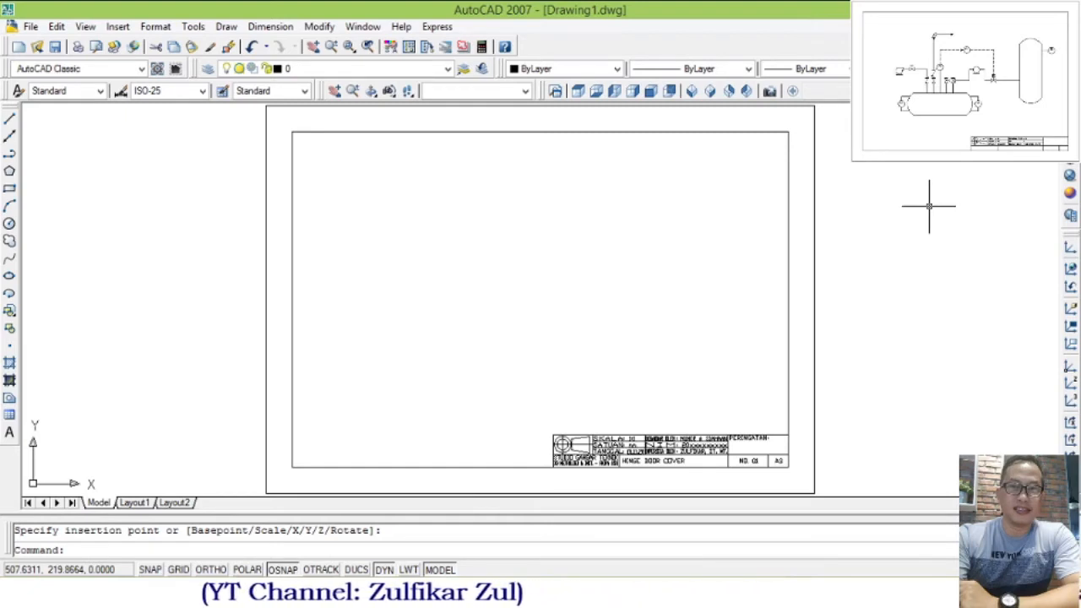
- Insert the vertical vessel.dwg symbol as a block, redefining the existing definition, and place it upright in the right part of the inner frame
left_click(117, 27)
left_click(111, 43)
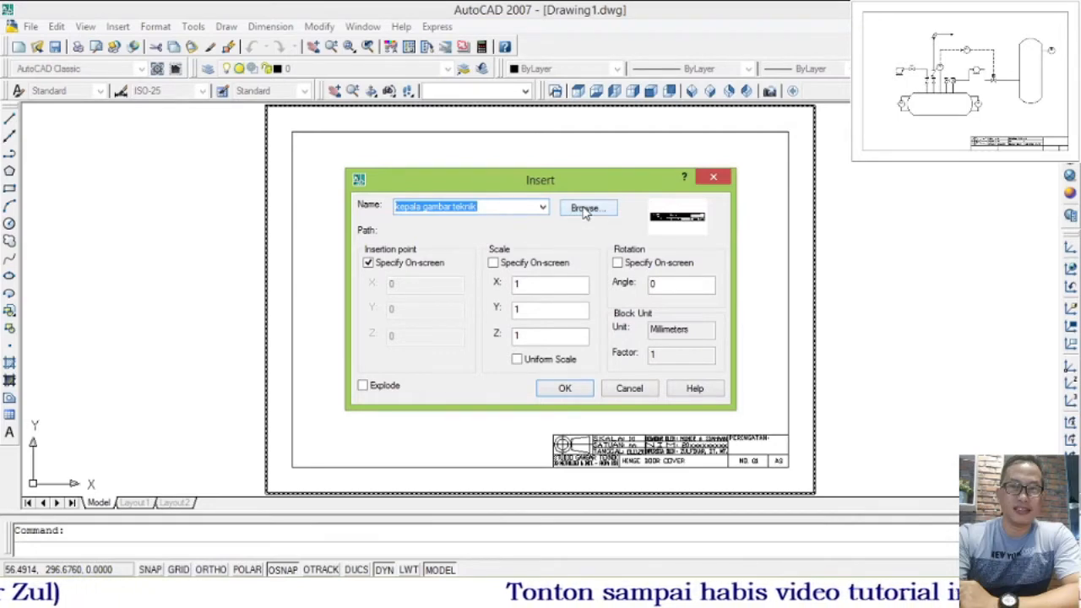
left_click(583, 213)
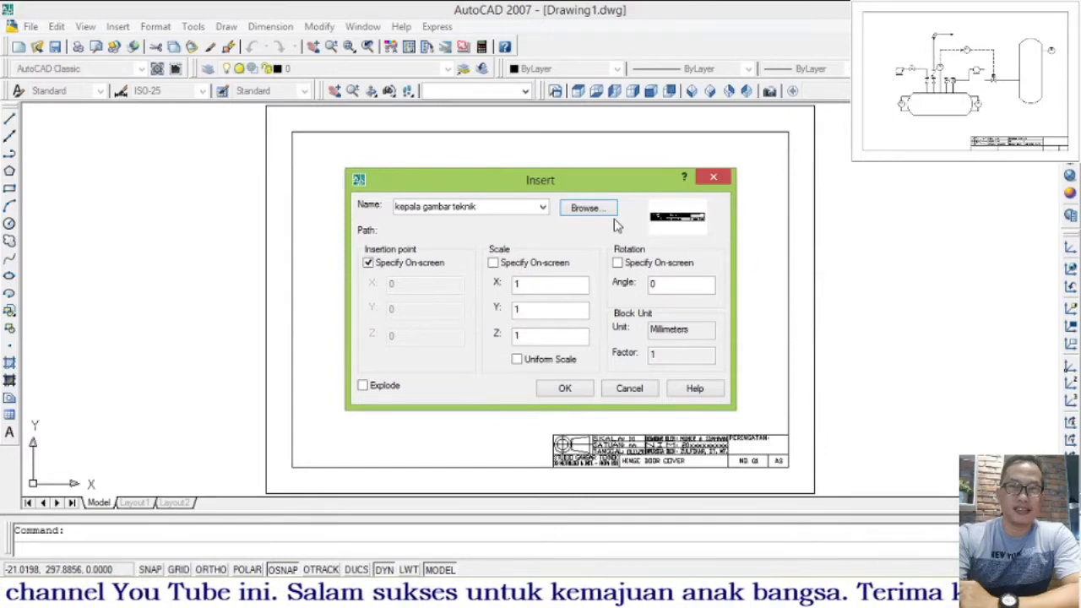
left_click(585, 208)
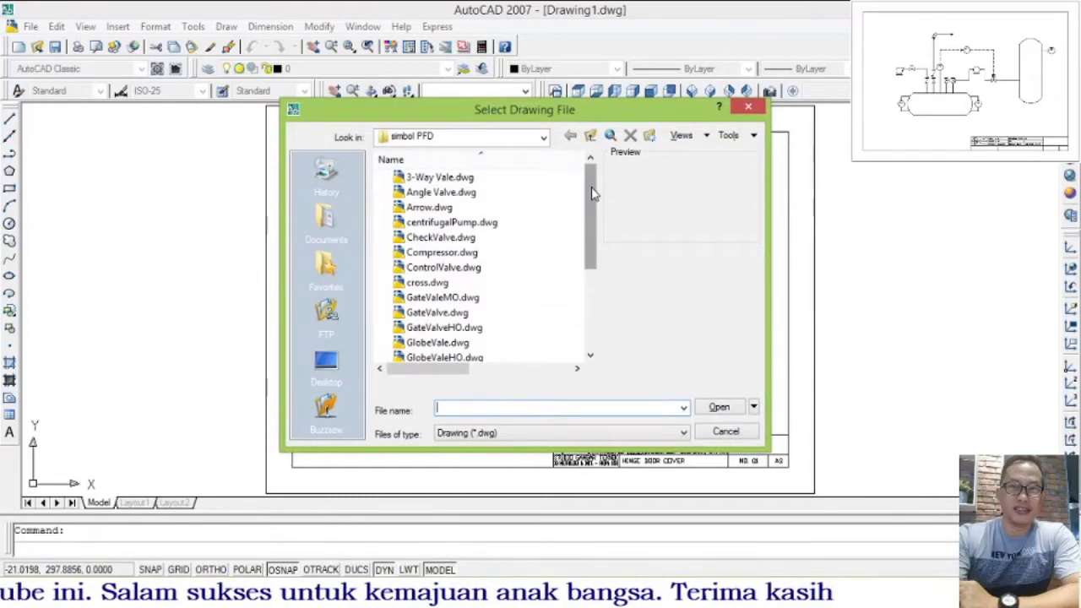
left_click_drag(591, 185, 589, 270)
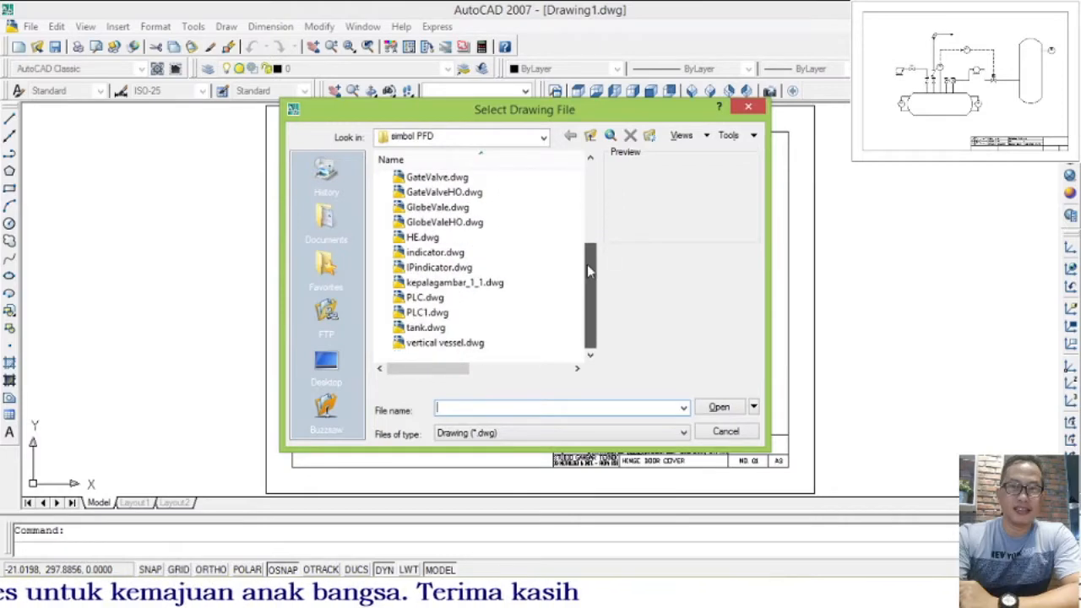
left_click(458, 346)
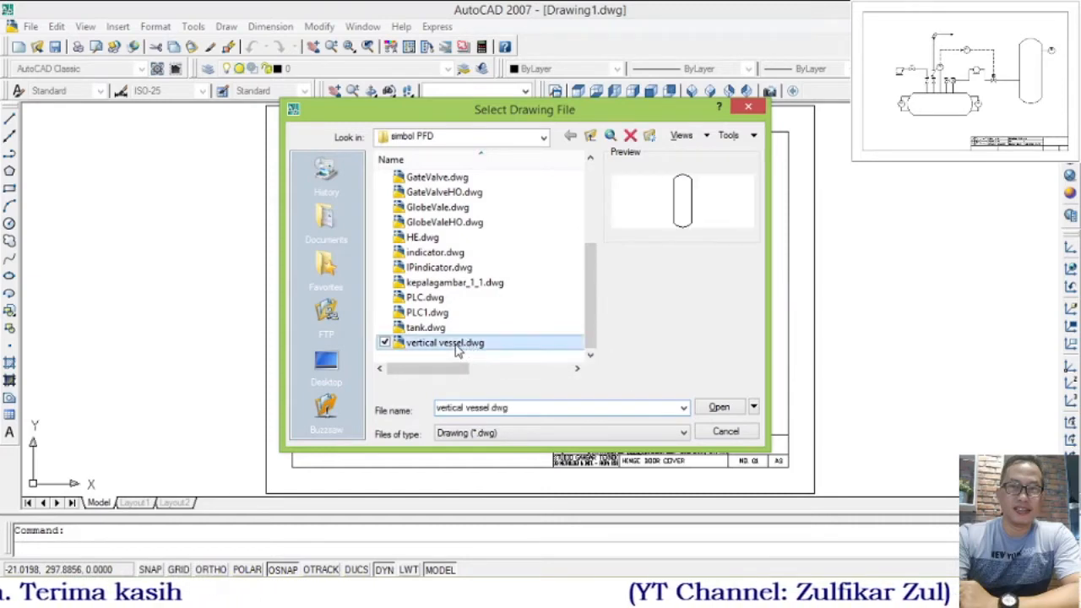
left_click(719, 408)
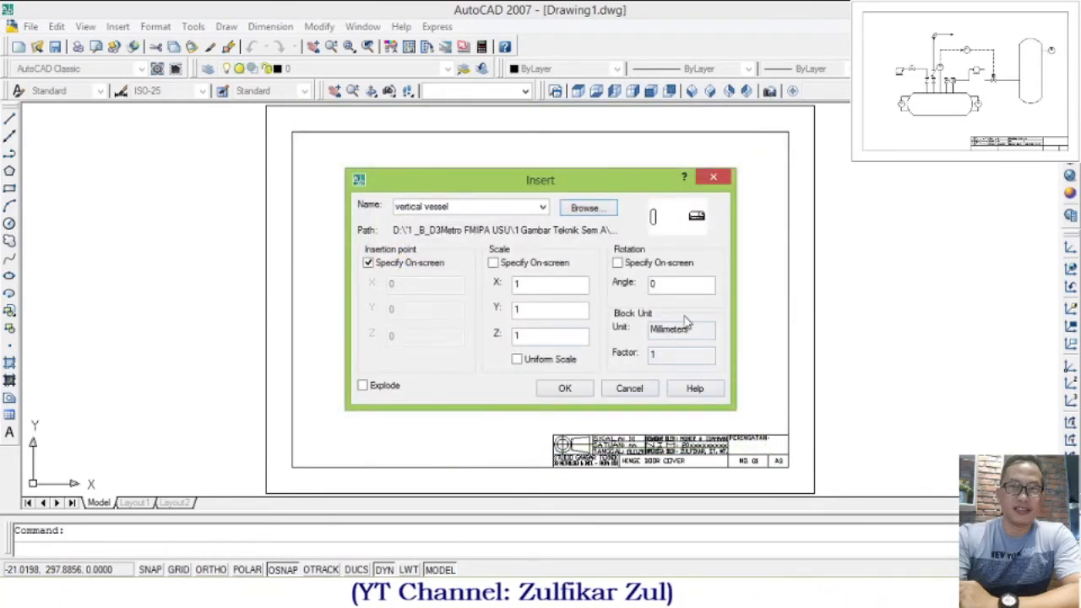
left_click(564, 388)
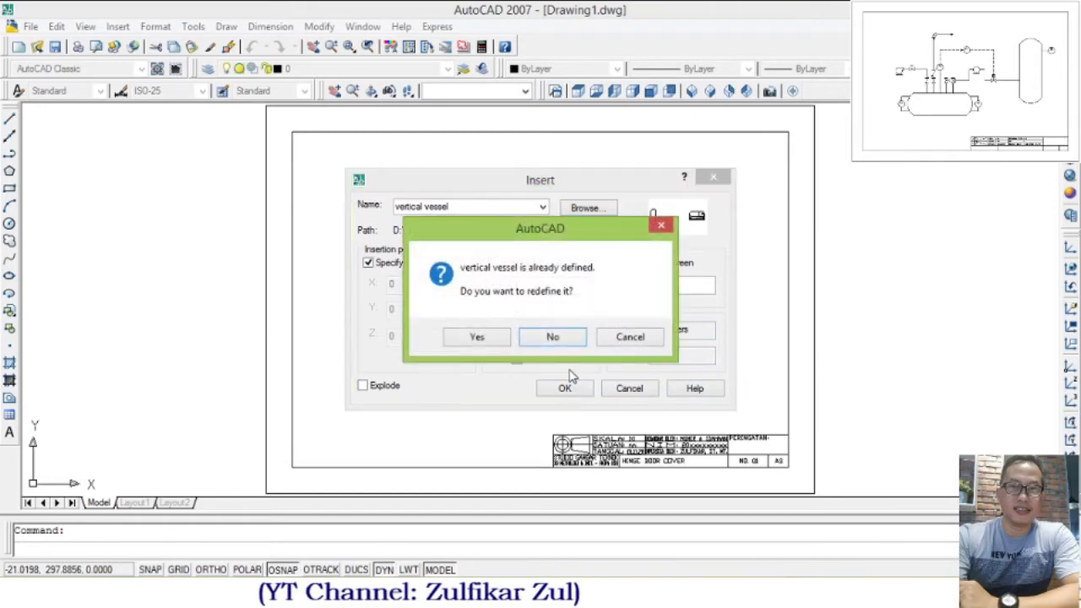
left_click(478, 338)
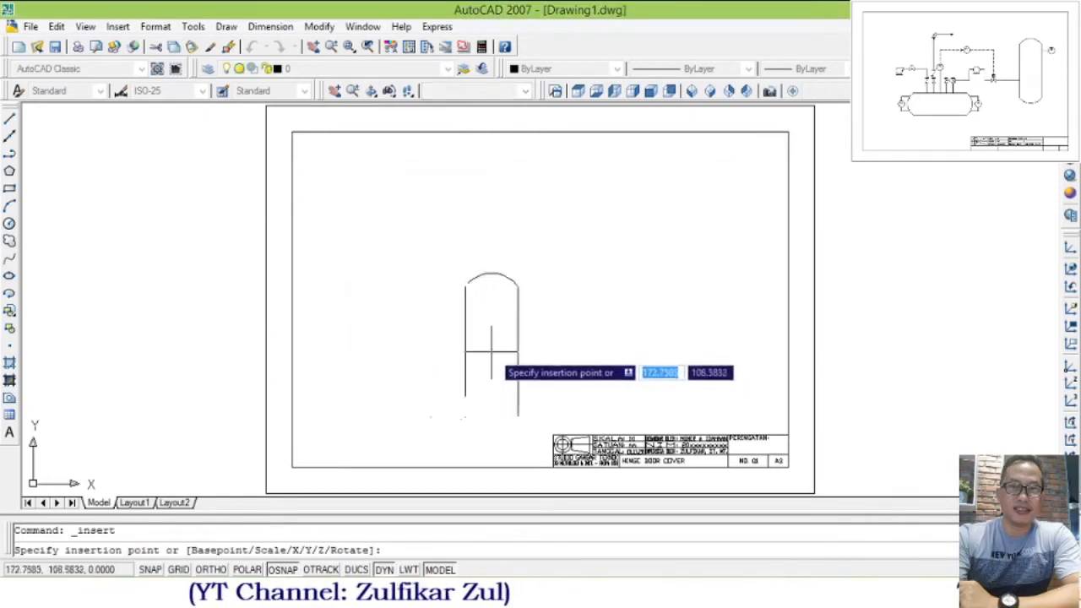
left_click(686, 266)
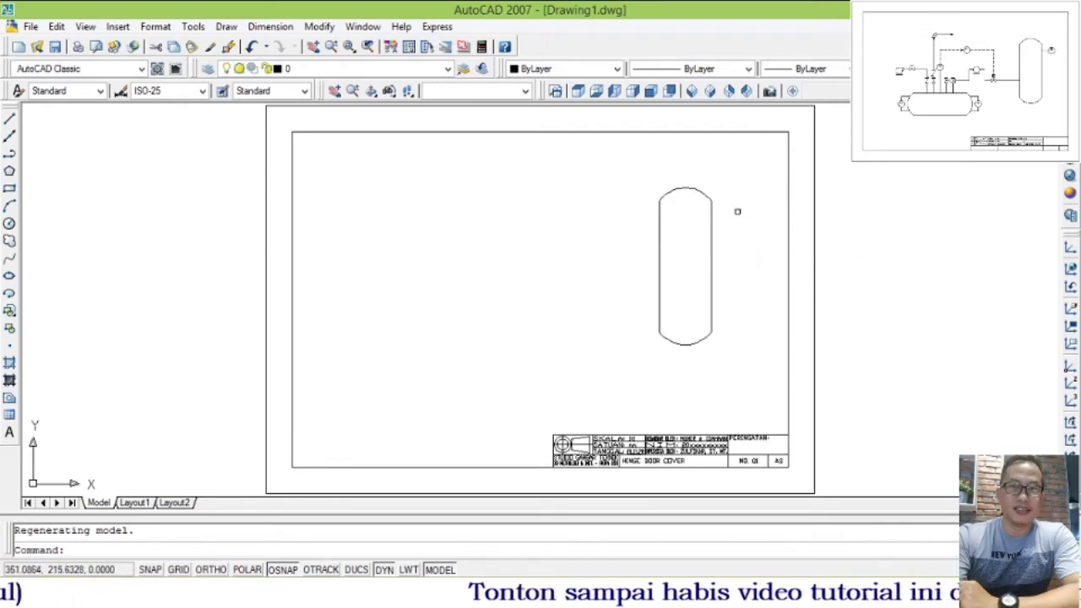
- Insert the indicator.dwg symbol as a block just right of the vessel's upper part, at about 360,213
scroll(726, 199, "up", 5)
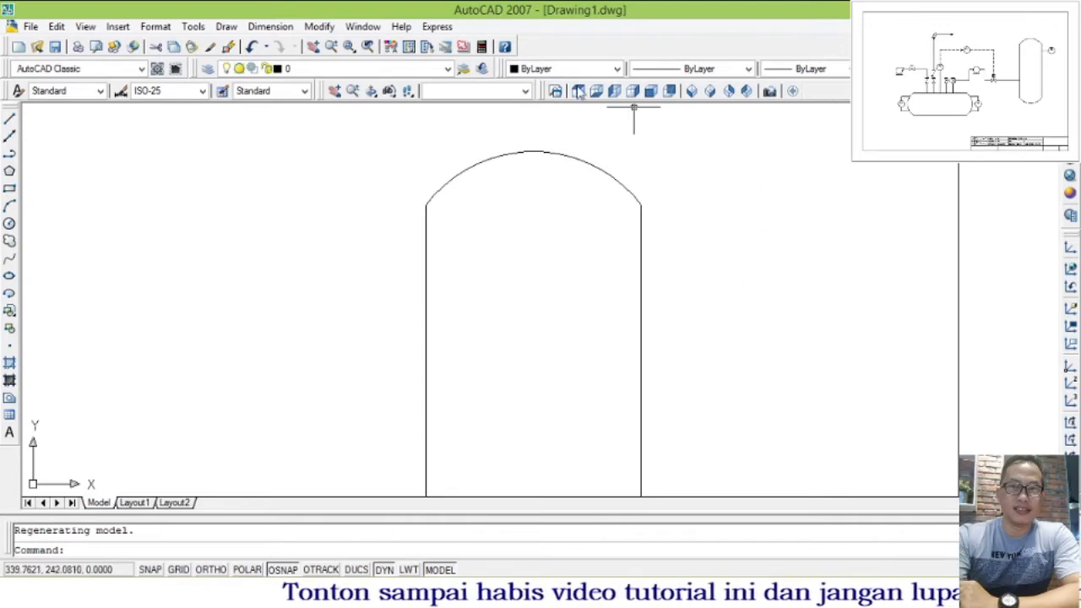
left_click(117, 26)
left_click(101, 43)
left_click(573, 212)
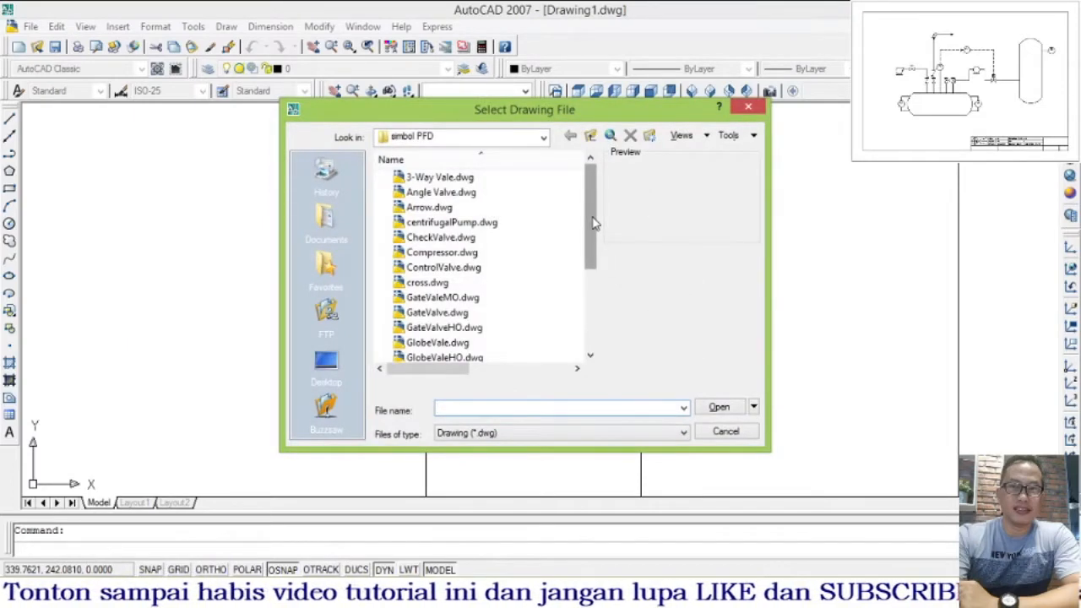
scroll(589, 192, "down", 2)
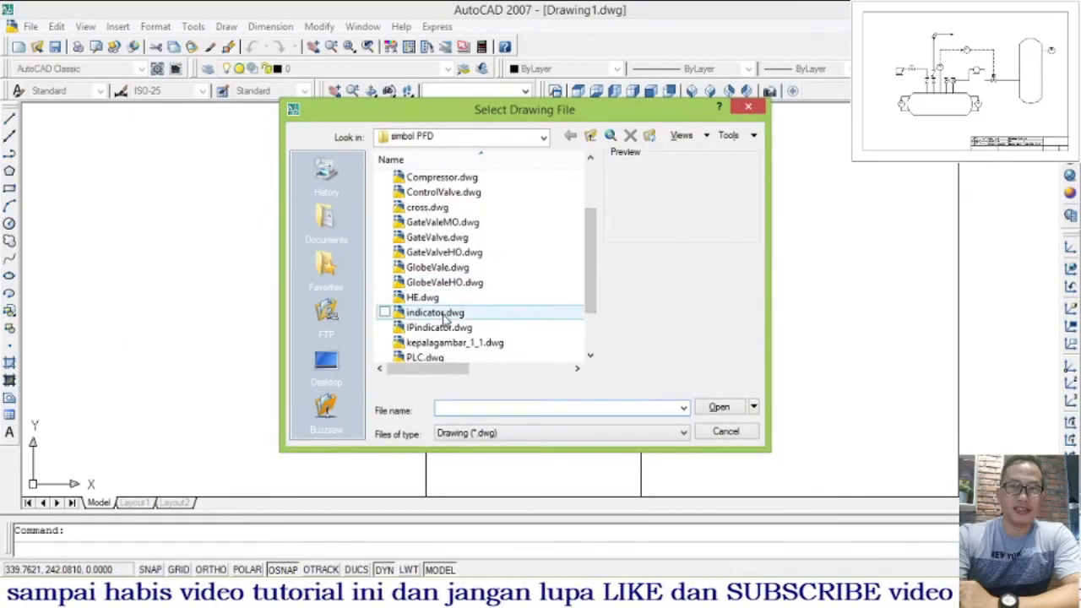
left_click(507, 313)
left_click(719, 408)
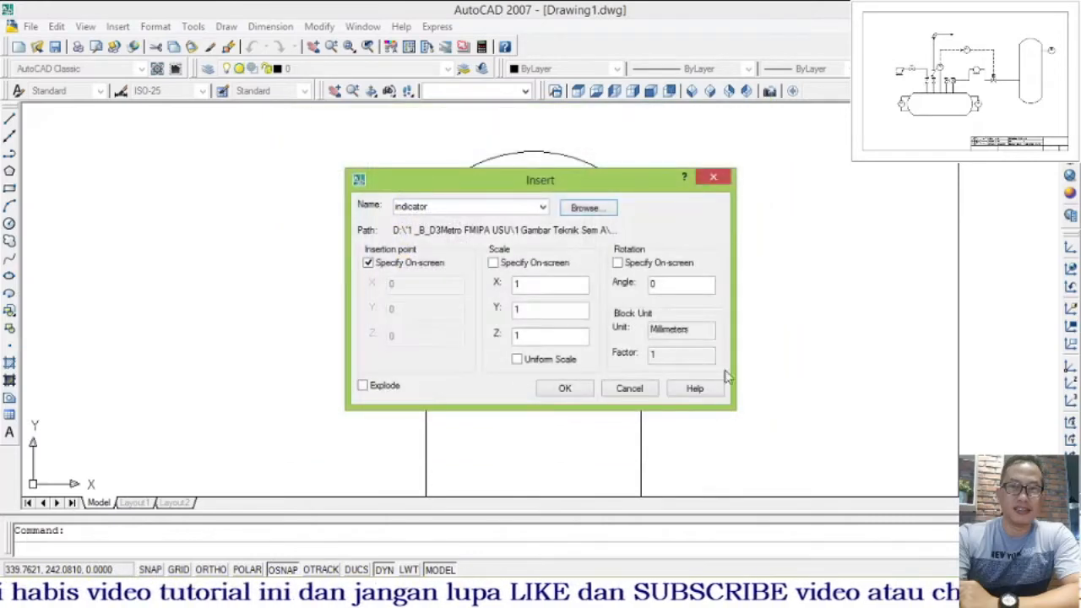
left_click(584, 395)
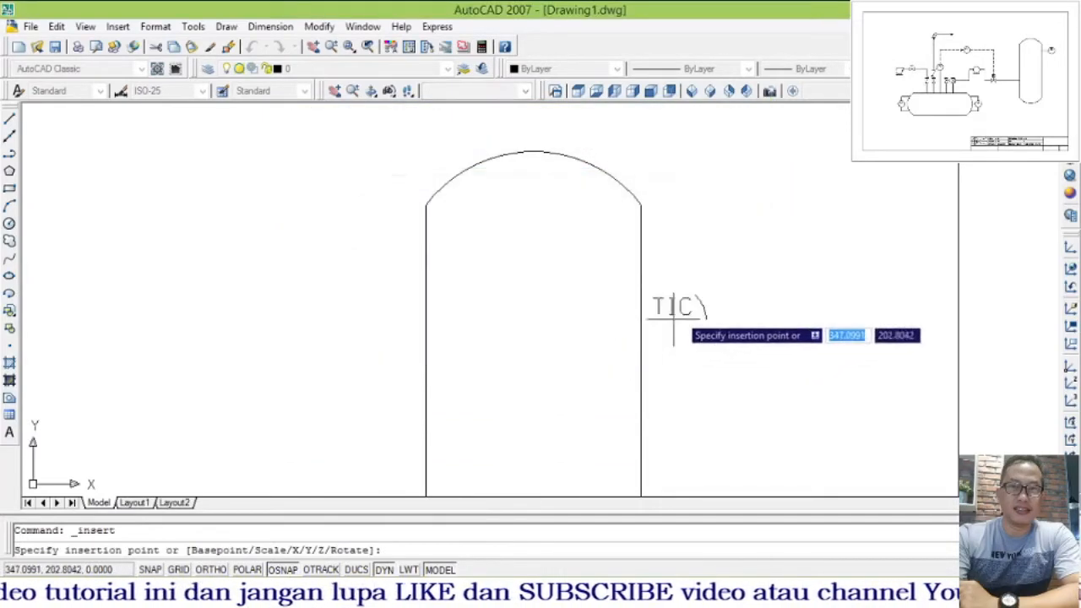
left_click(743, 266)
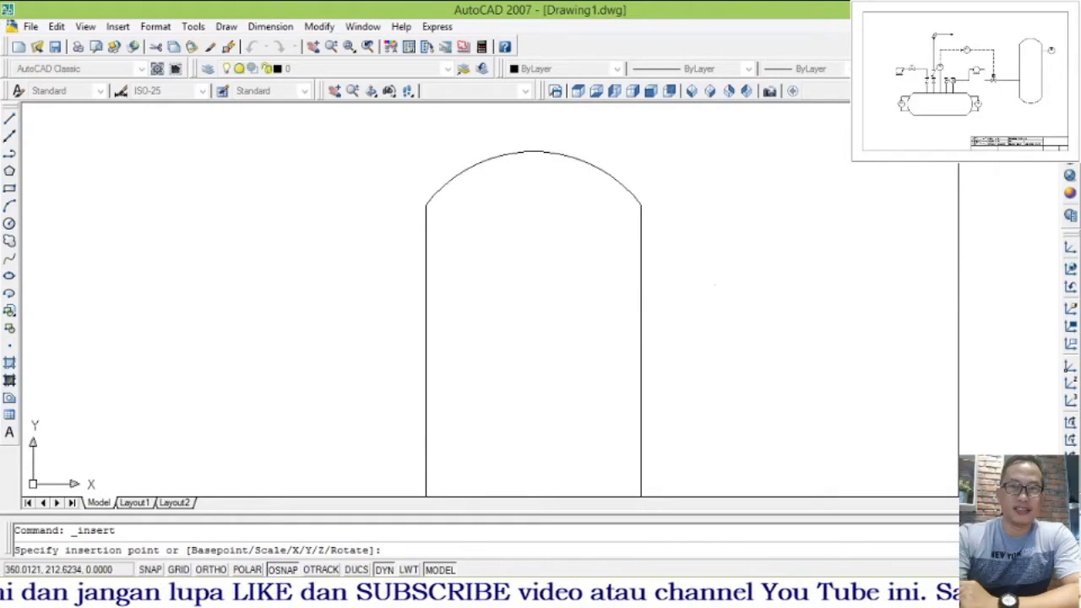
- Explode the indicator block beside the vessel into separate circle, line and text objects
scroll(688, 270, "up", 2)
scroll(811, 236, "up", 1)
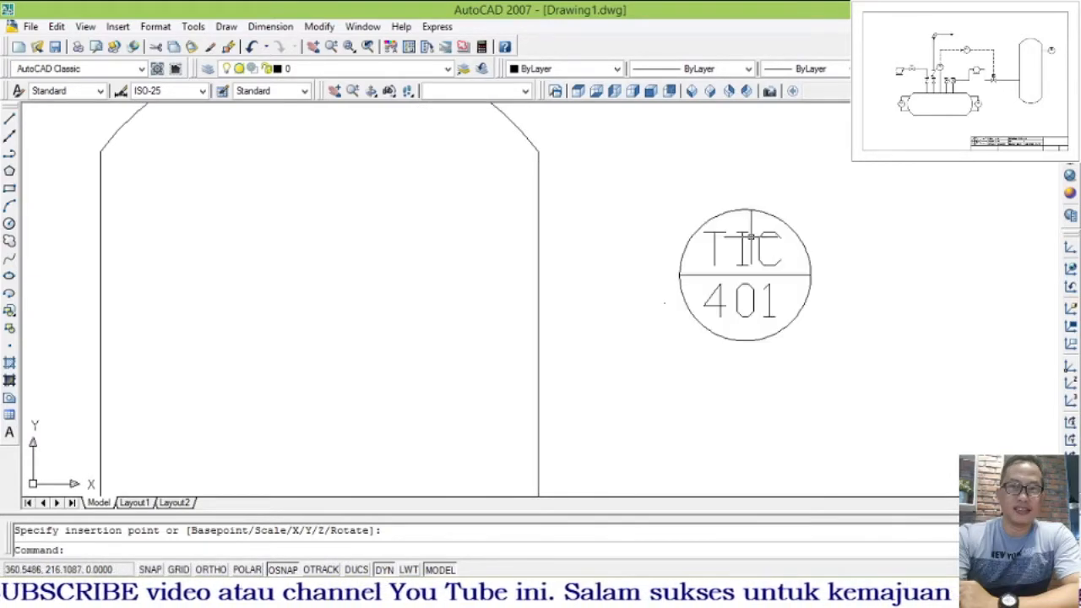
left_click(319, 26)
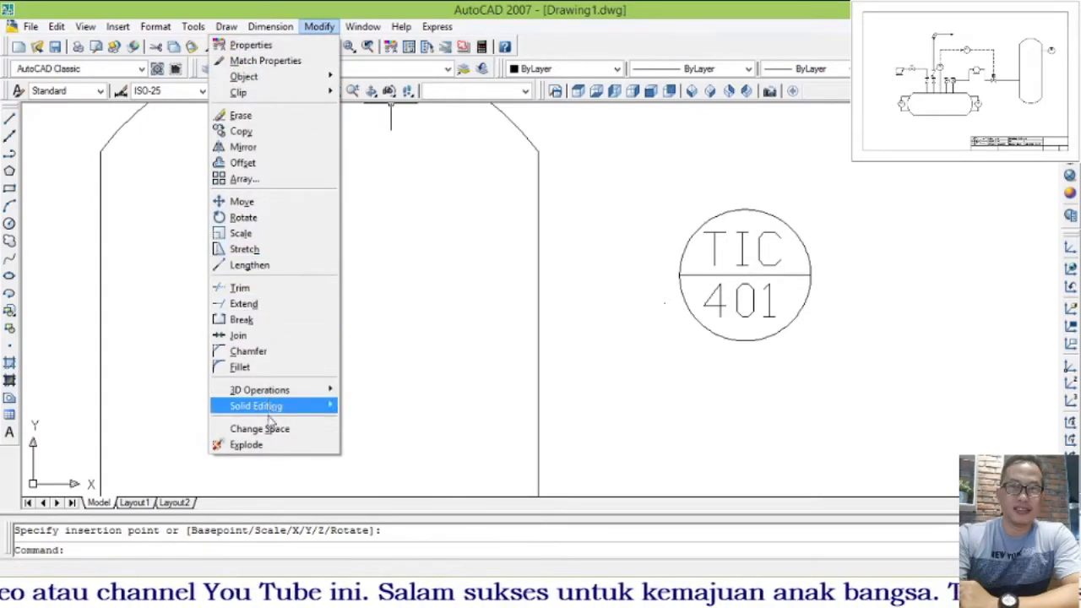
left_click(353, 445)
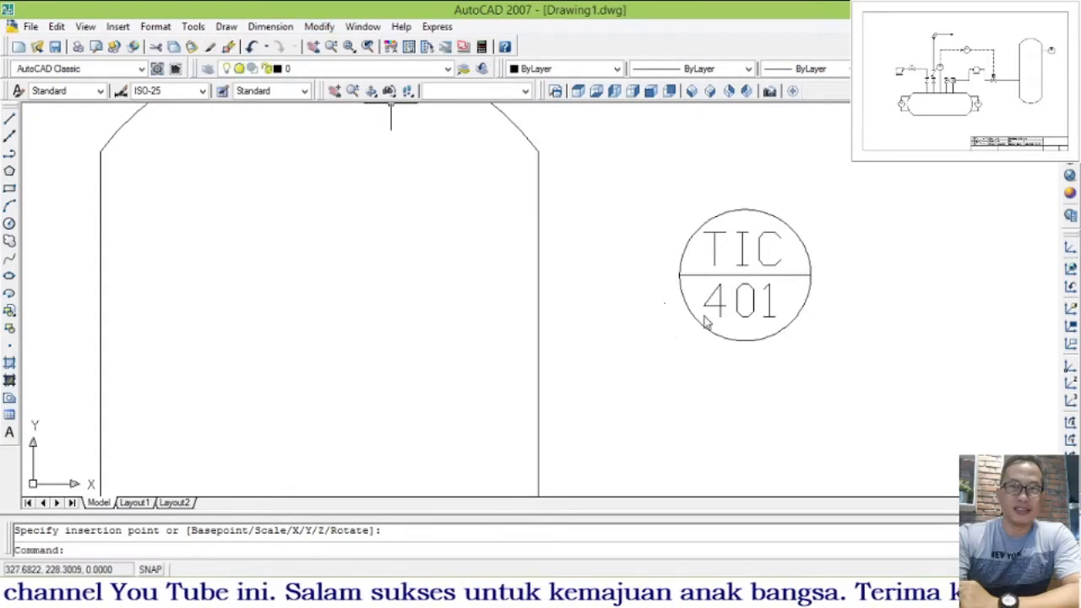
left_click(773, 217)
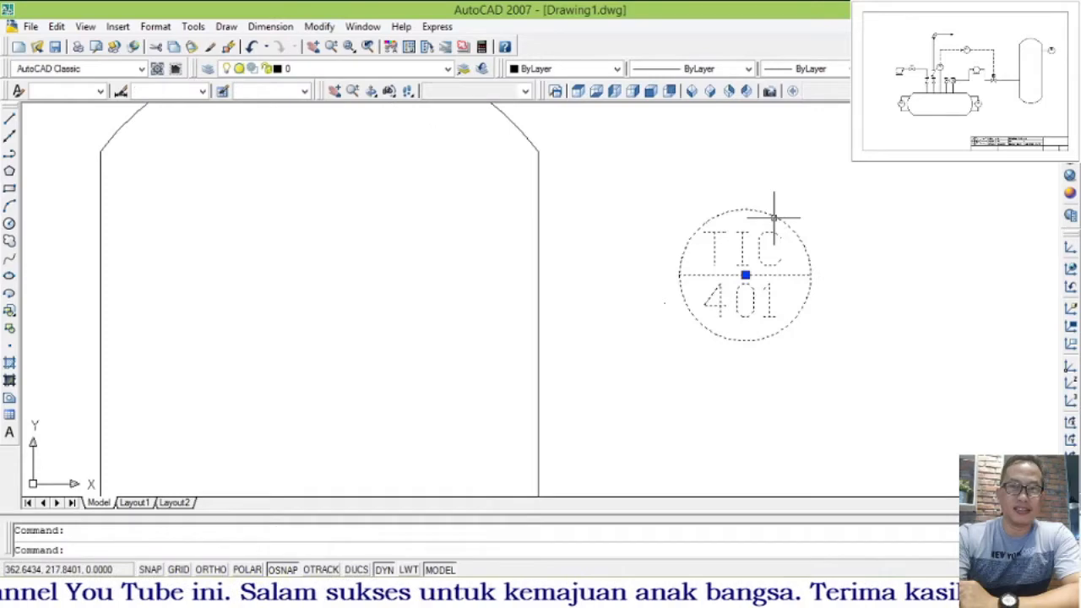
left_click(319, 26)
left_click(253, 445)
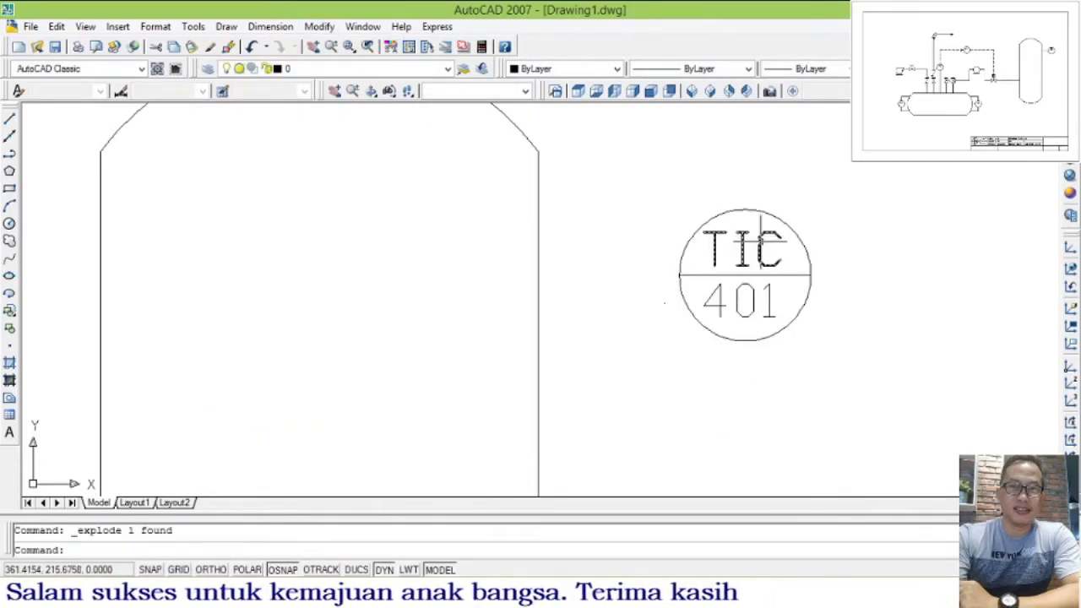
- Change the upper text in the indicator circle from TIC to PI
left_click(760, 244)
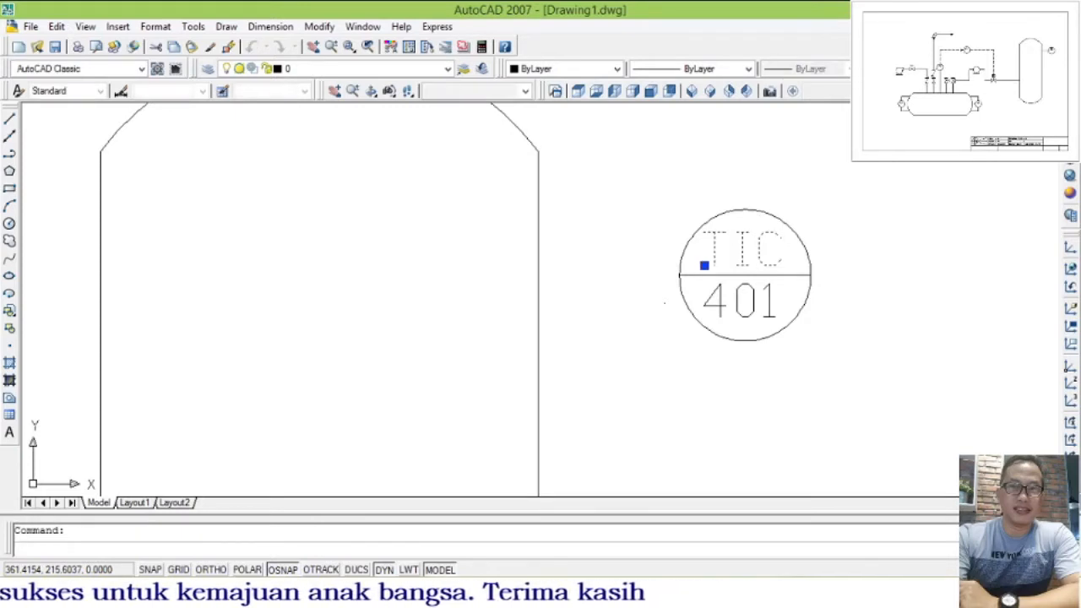
double_click(743, 250)
type("PI")
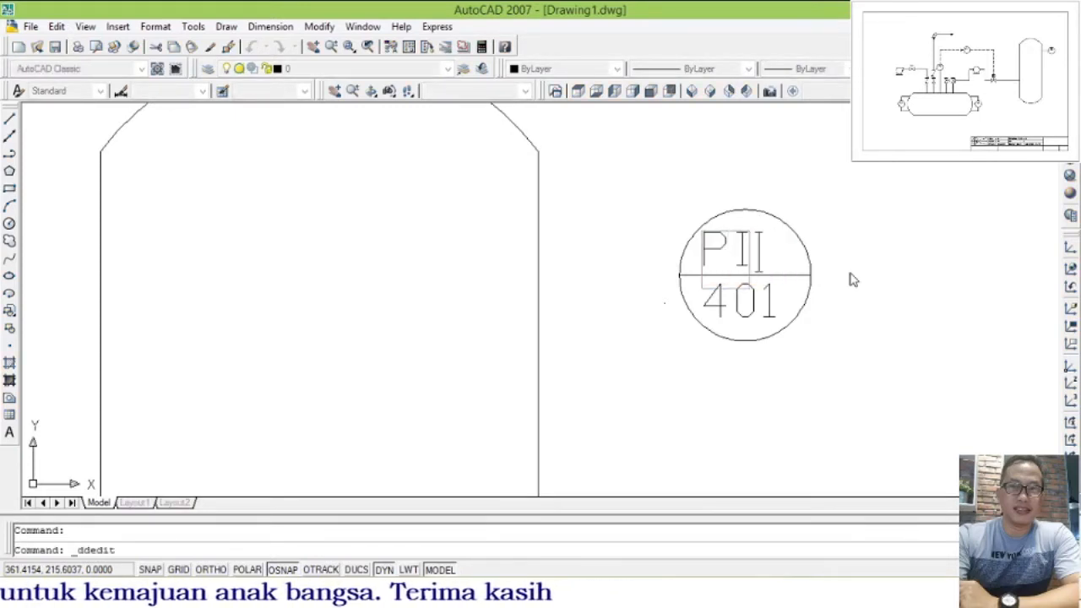
key("Return")
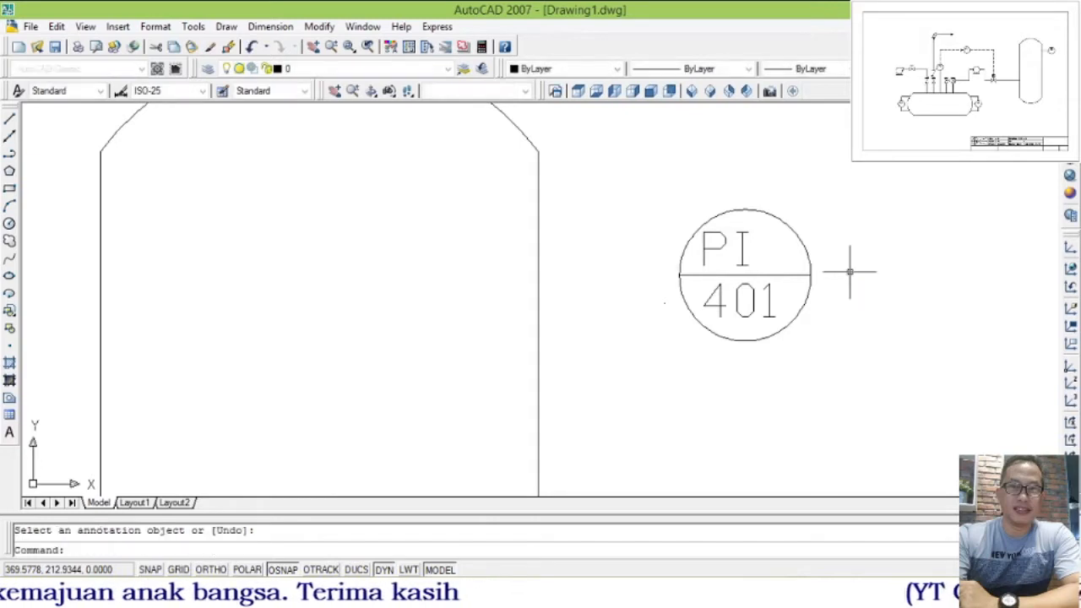
- Move the PI text horizontally with Ortho on so it sits centred in the indicator circle
left_click(743, 239)
type("m")
key("Return")
left_click(717, 175)
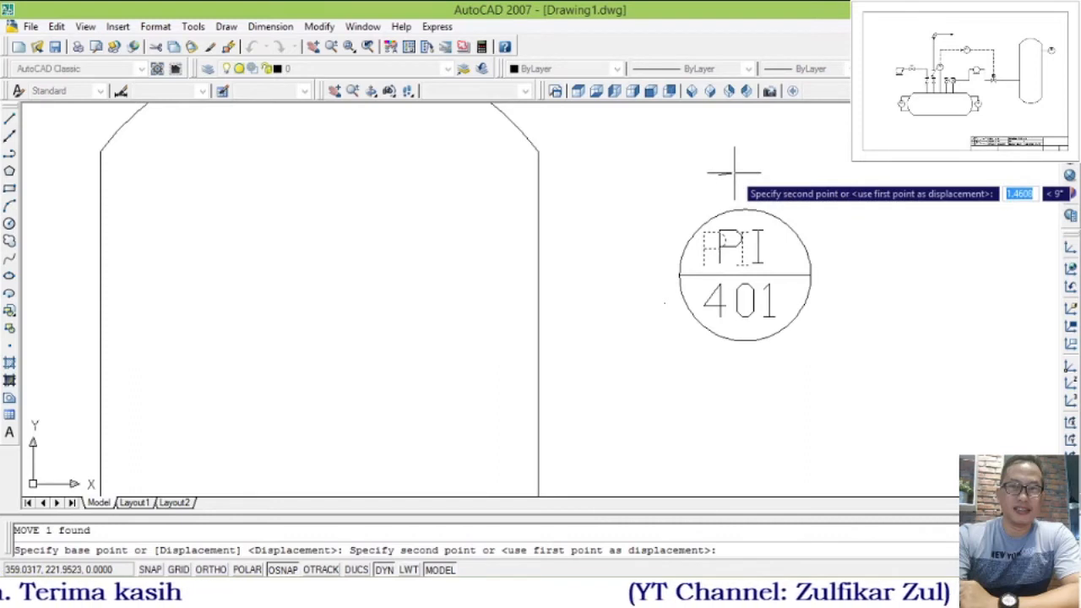
key("F8")
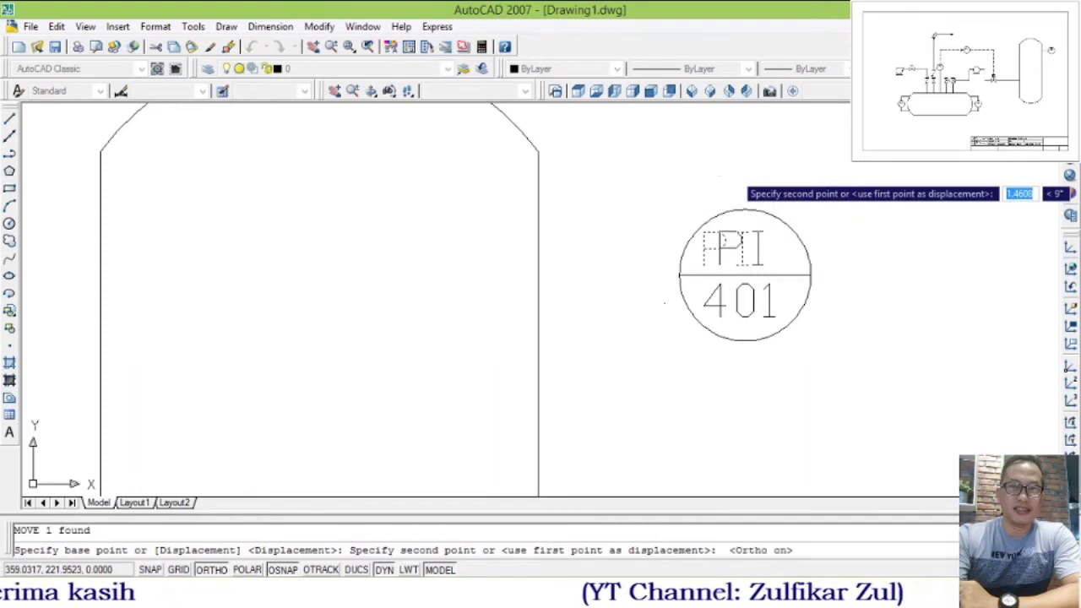
left_click(735, 175)
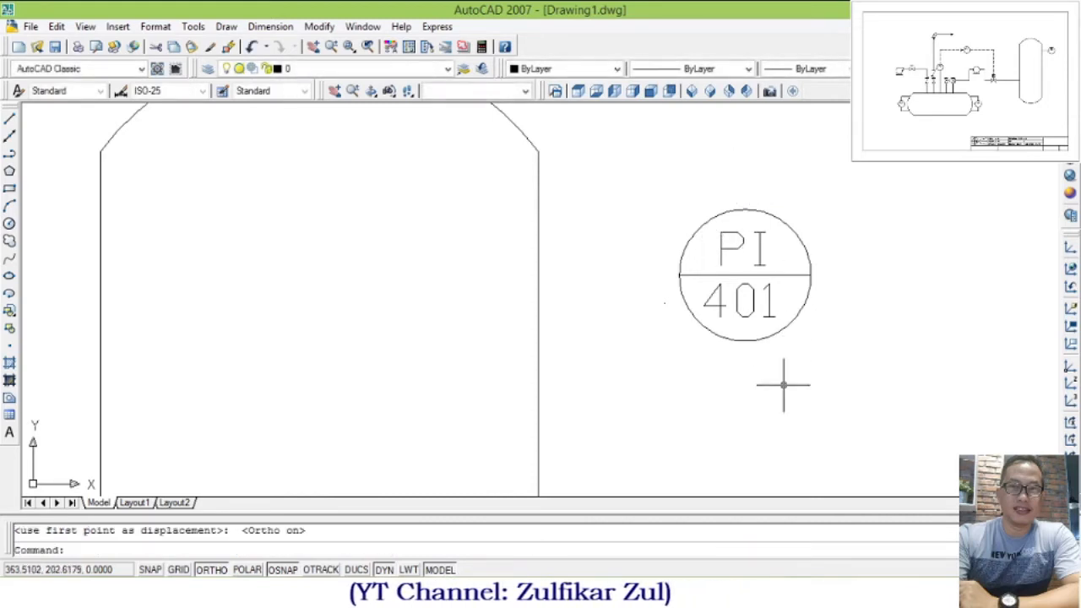
- Delete the 401 text and the horizontal dividing line inside the indicator circle
left_click(745, 306)
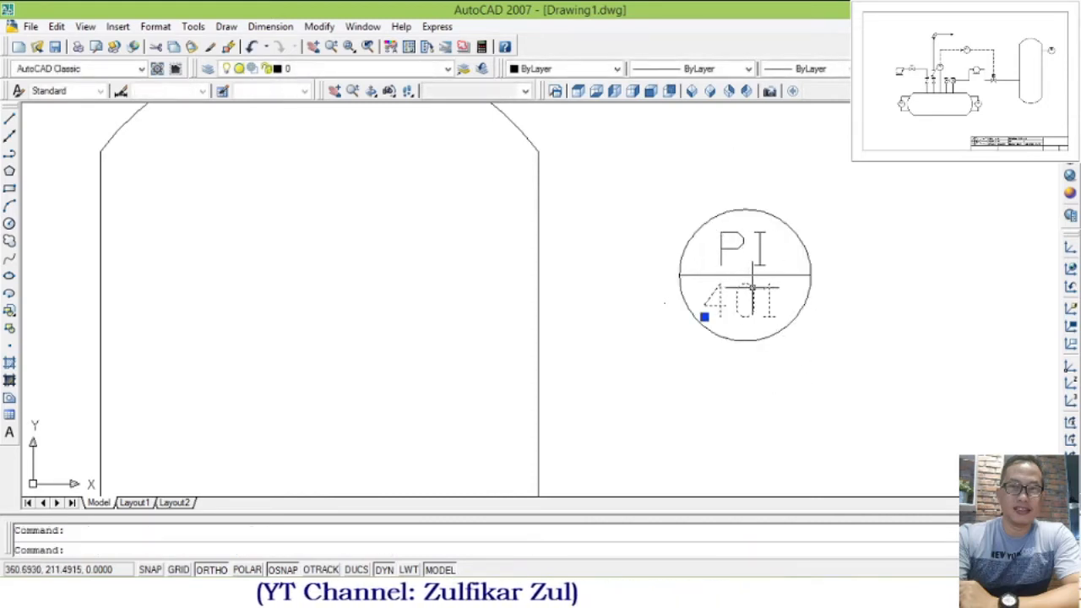
key("Delete")
left_click(750, 275)
key("Delete")
- Draw a horizontal connecting line from the left quadrant of the PI indicator circle to the vessel's right wall
type("l")
key("Return")
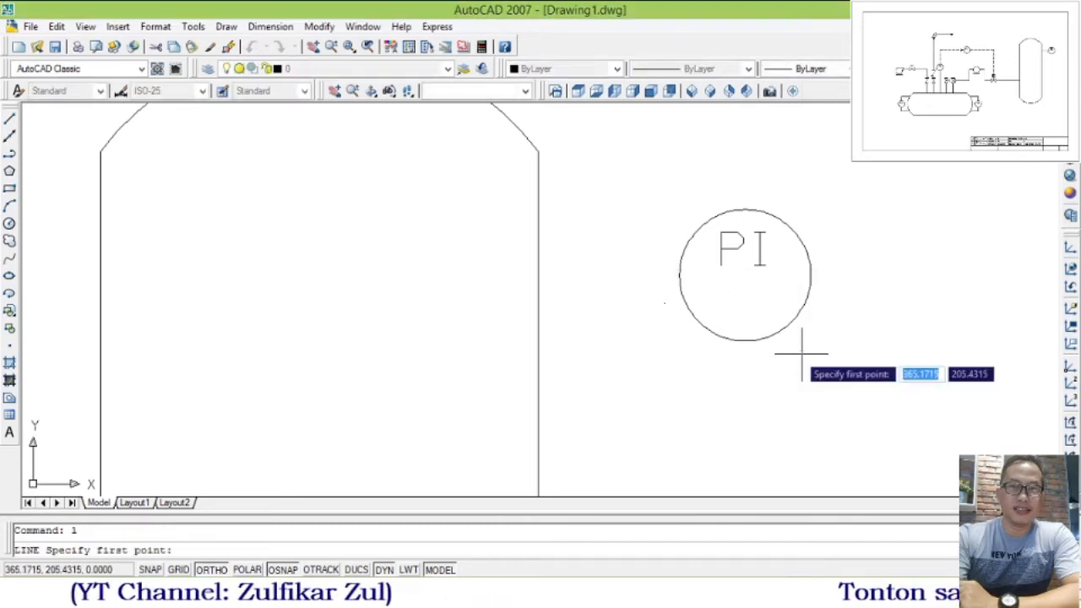
left_click(680, 275)
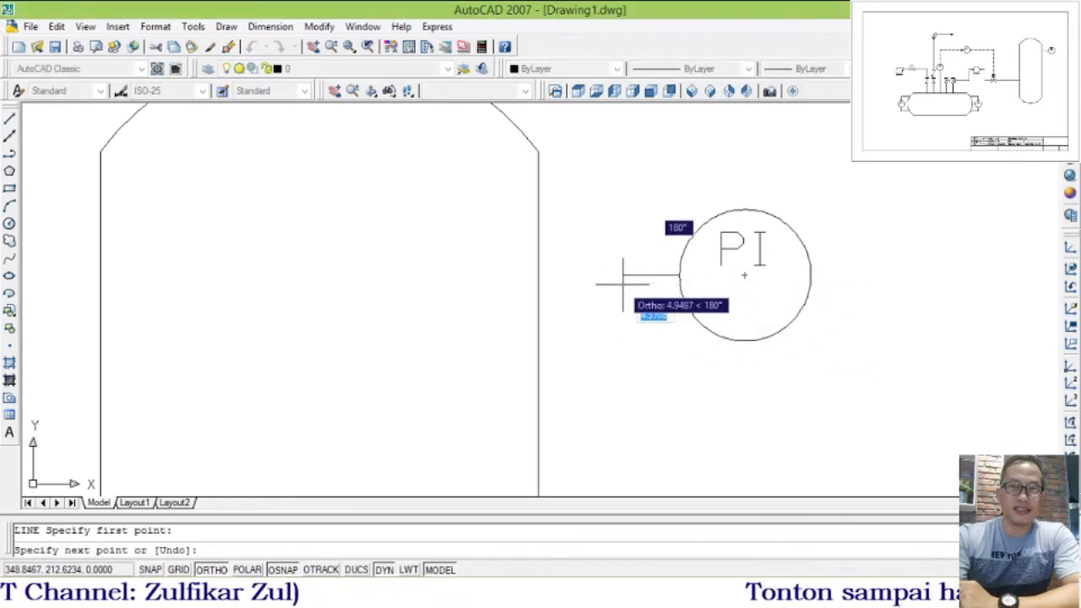
left_click(539, 275)
key("Return")
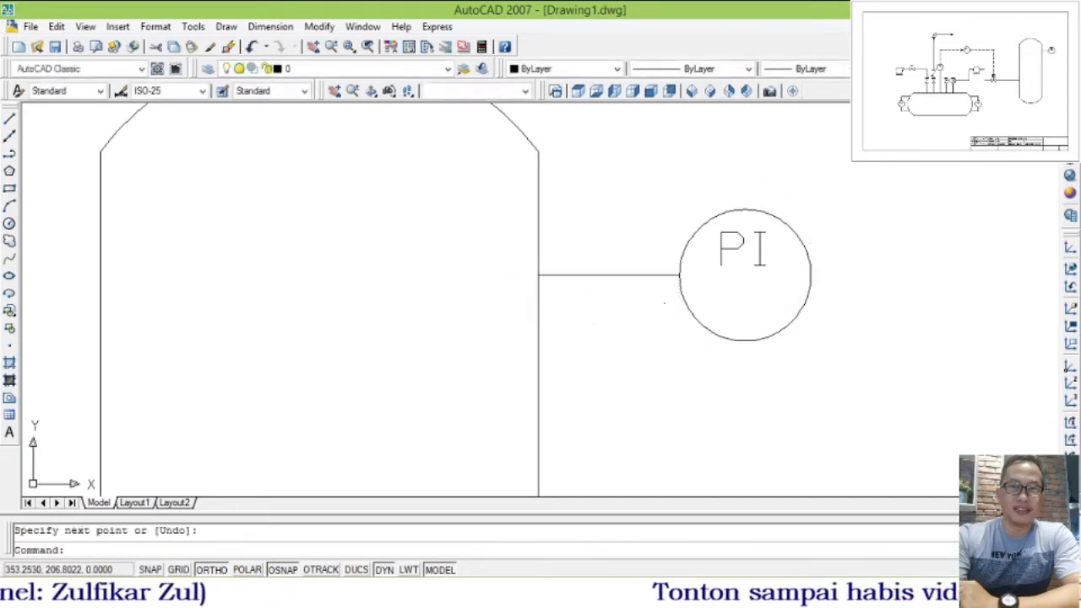
- Copy the vertical vessel horizontally into the left half of the inner frame, using a point on its left wall as base point
scroll(687, 354, "down", 5)
scroll(710, 342, "up", 2)
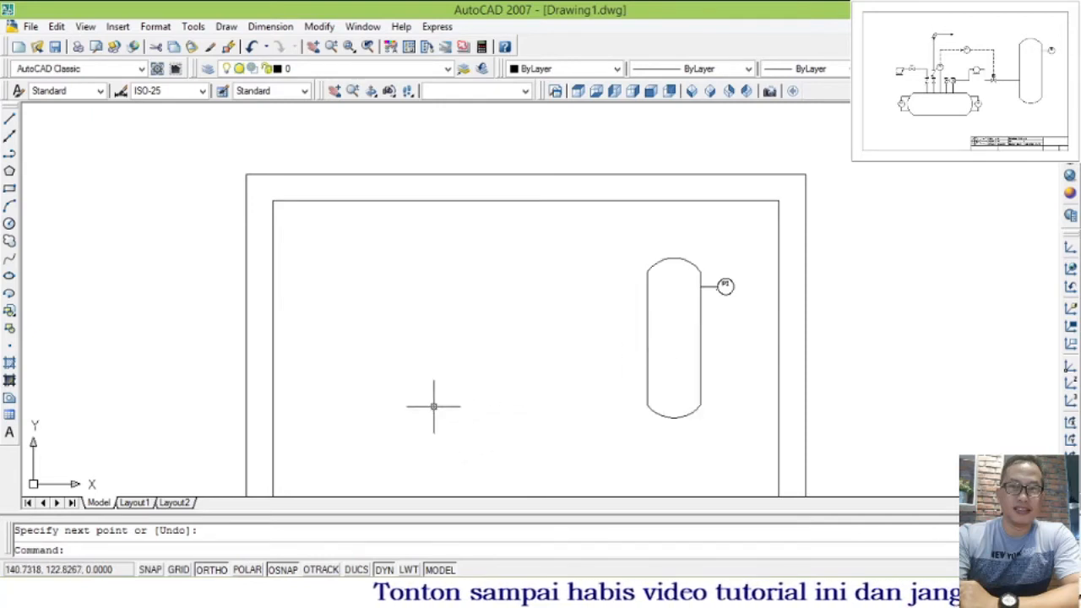
scroll(567, 382, "down", 3)
scroll(617, 284, "up", 4)
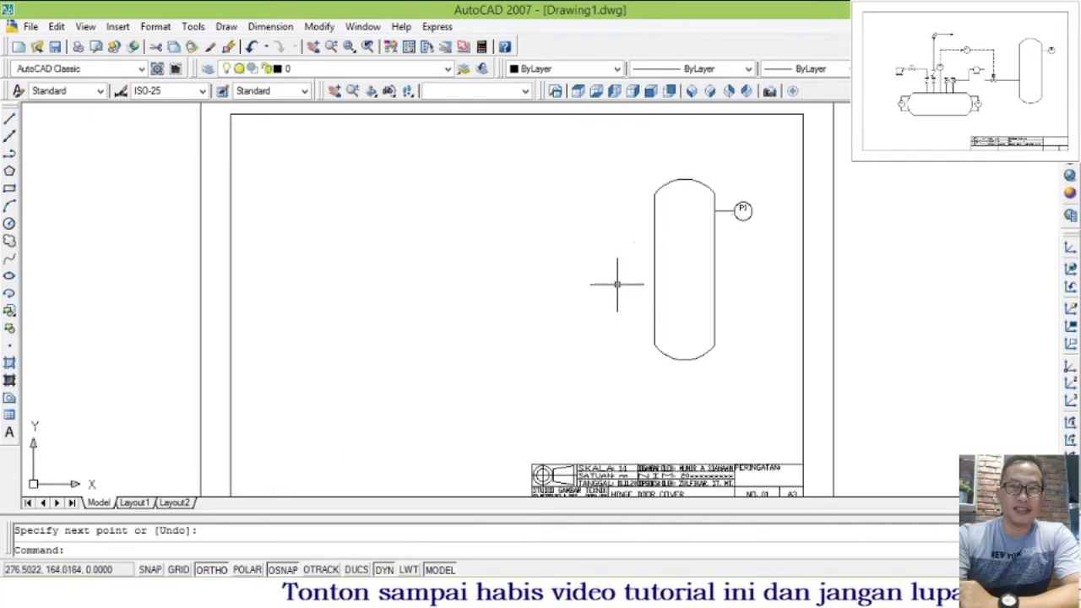
left_click(656, 258)
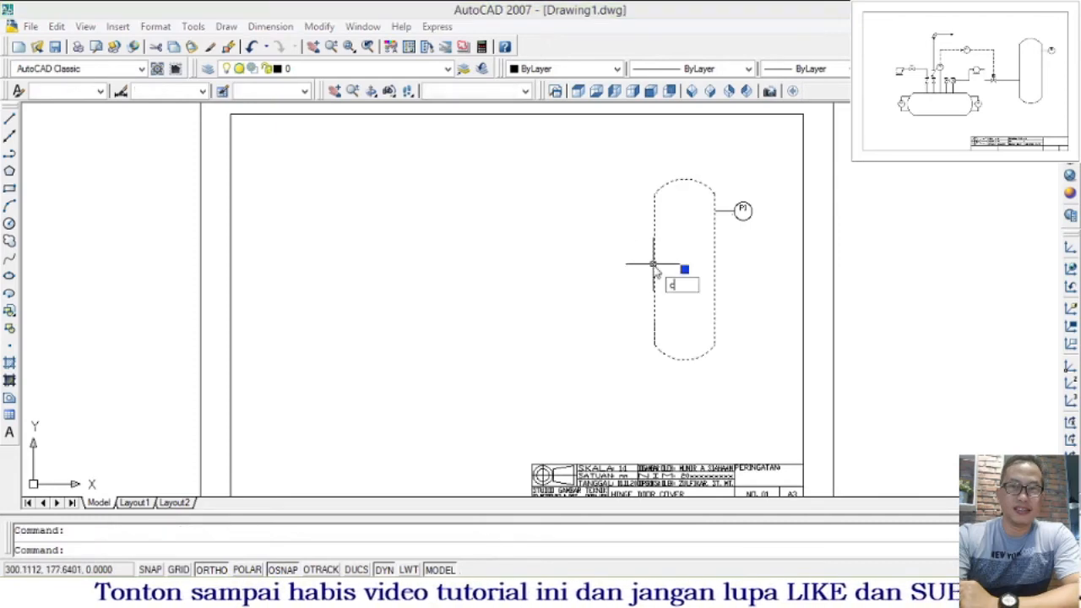
key("Return")
left_click(655, 269)
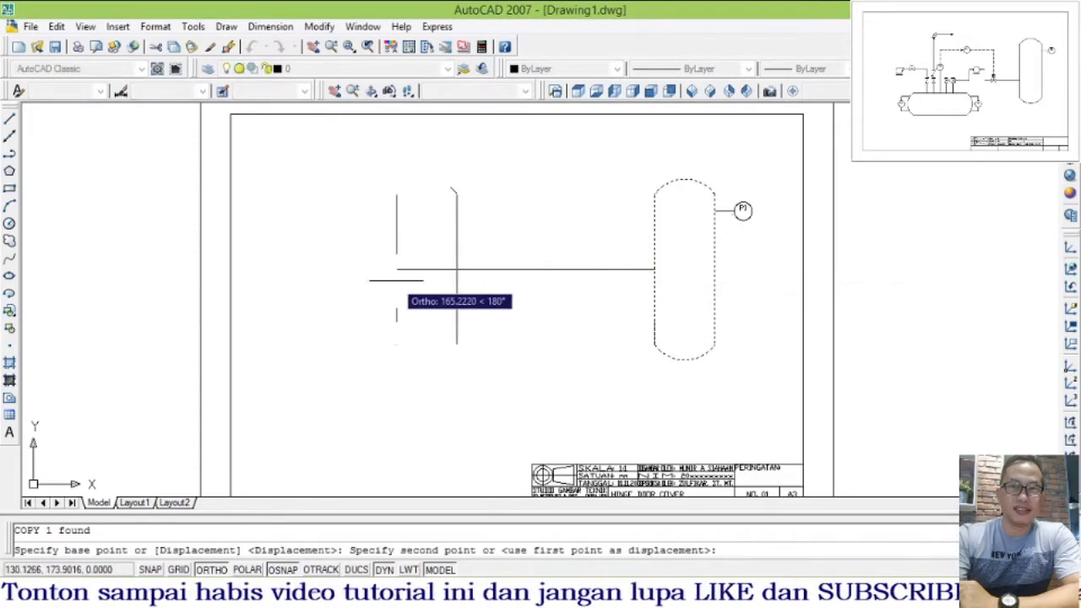
left_click(383, 280)
key("Return")
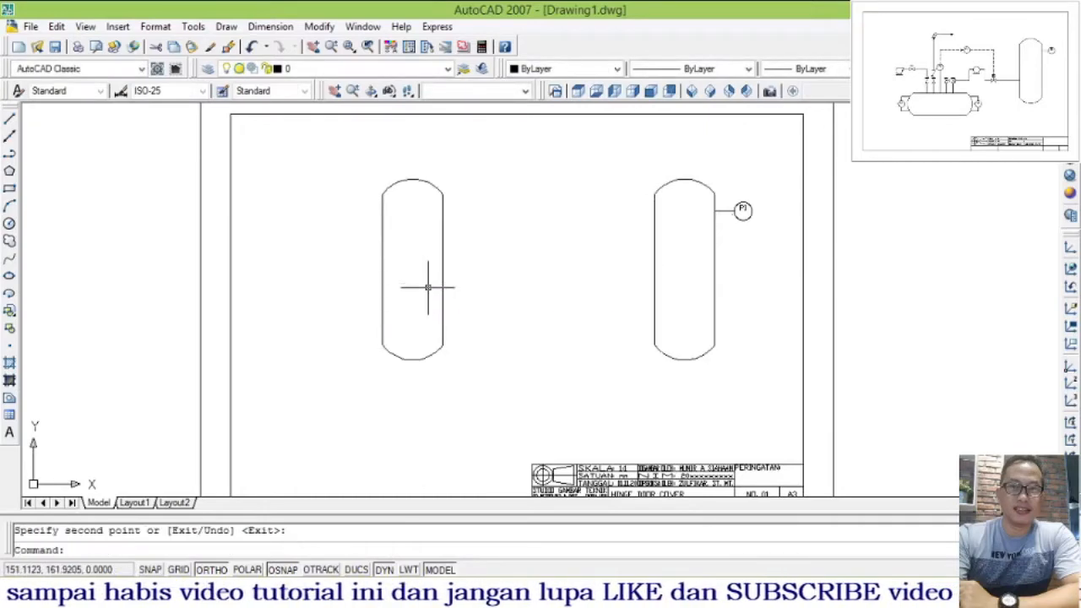
- Rotate the copied vessel 90° about the midpoint of its left wall so it lies horizontally
type("ro")
key("Return")
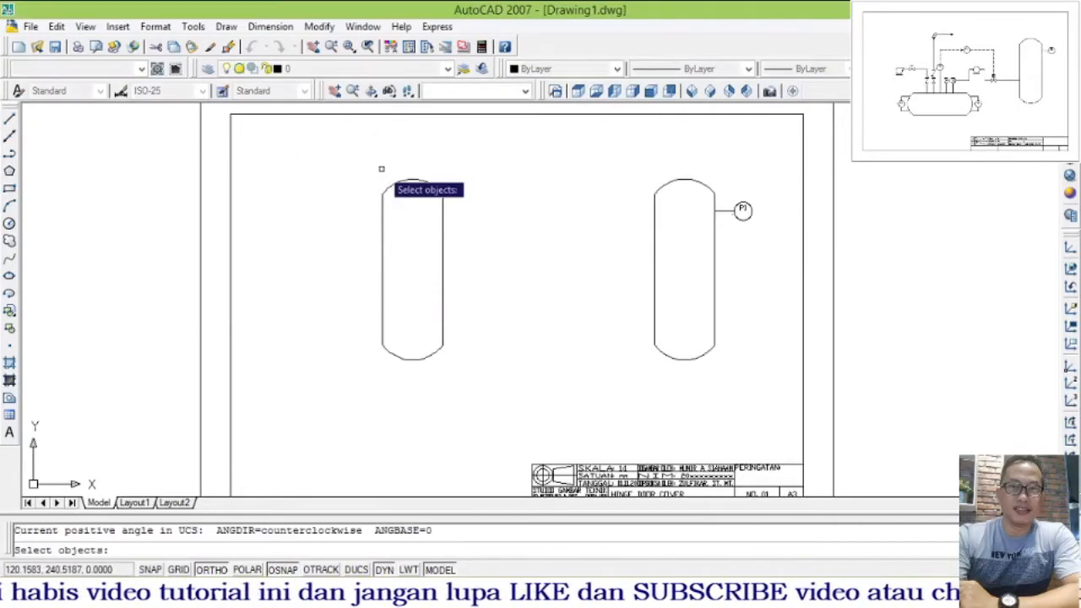
left_click(389, 185)
key("Return")
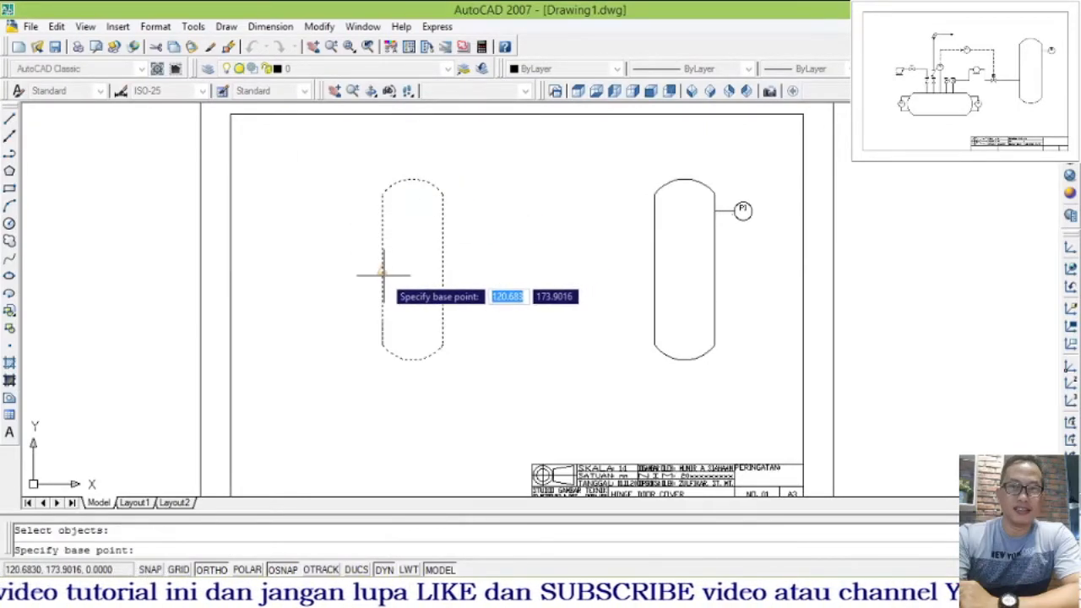
left_click(374, 276)
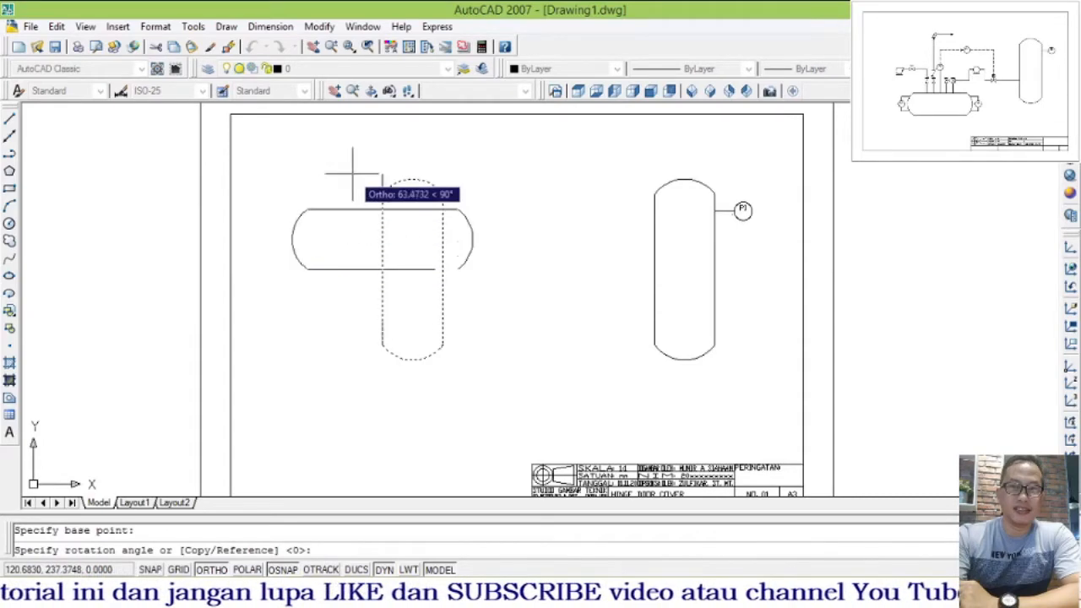
key("Return")
- Move the horizontal vessel straight down to the lower part of the frame and shift it right towards the title block
left_click(420, 208)
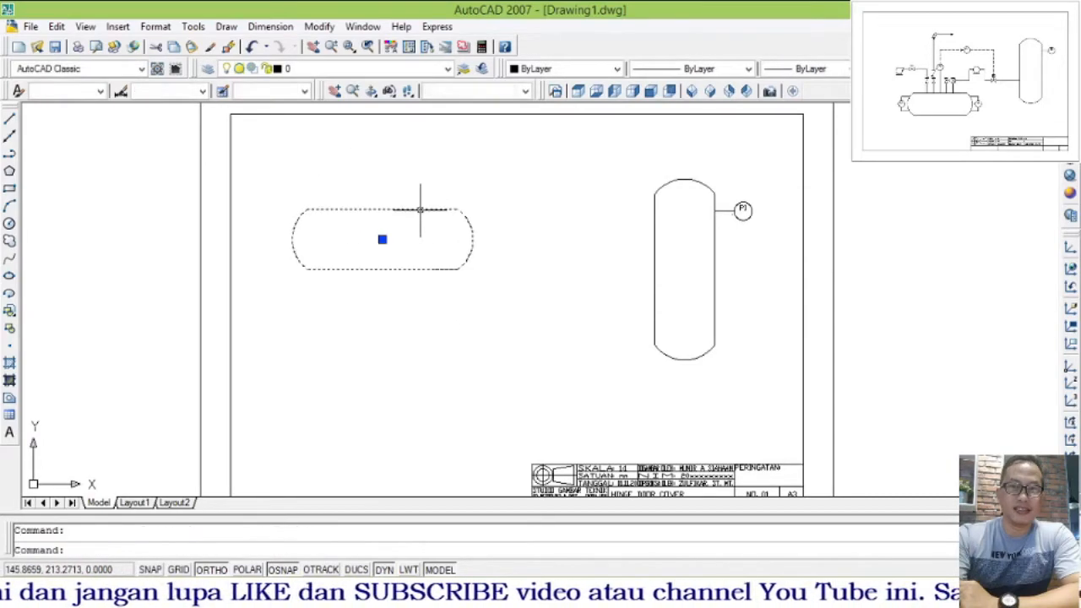
type("m")
key("Return")
left_click(518, 174)
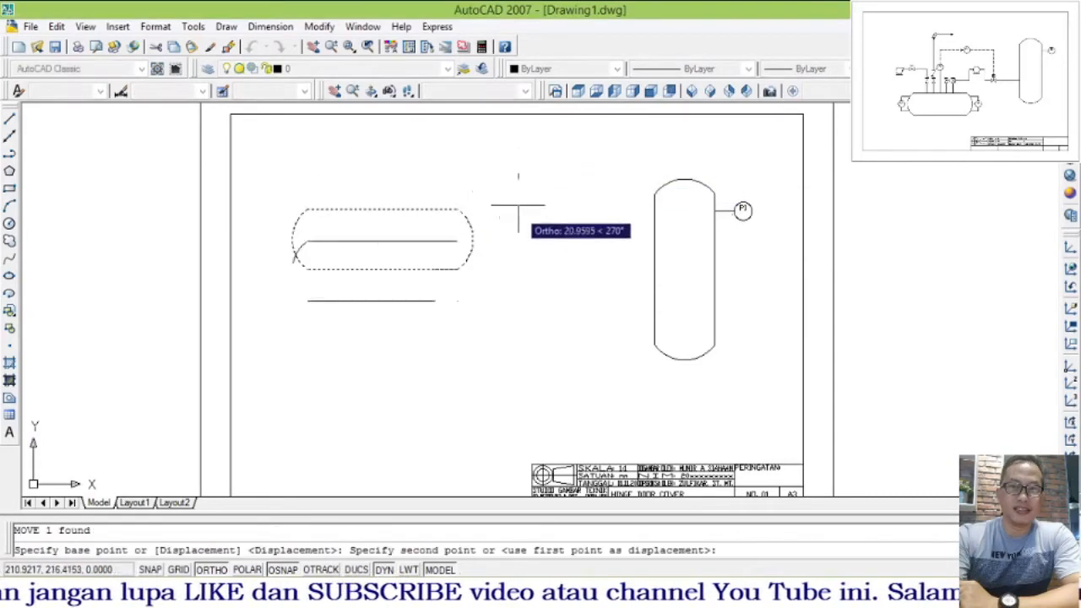
left_click(537, 330)
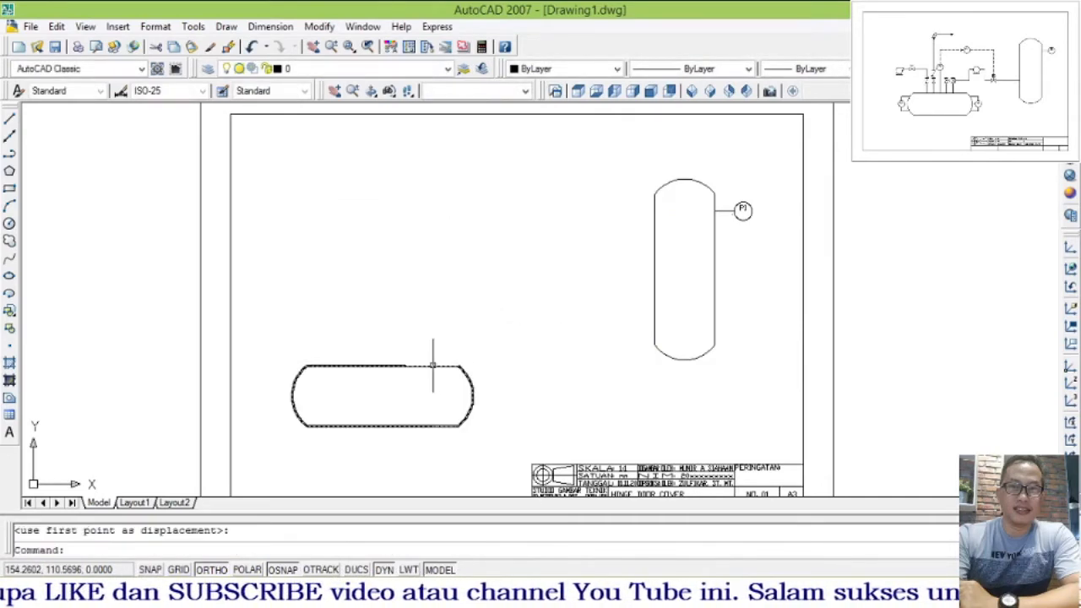
key("Return")
left_click(366, 261)
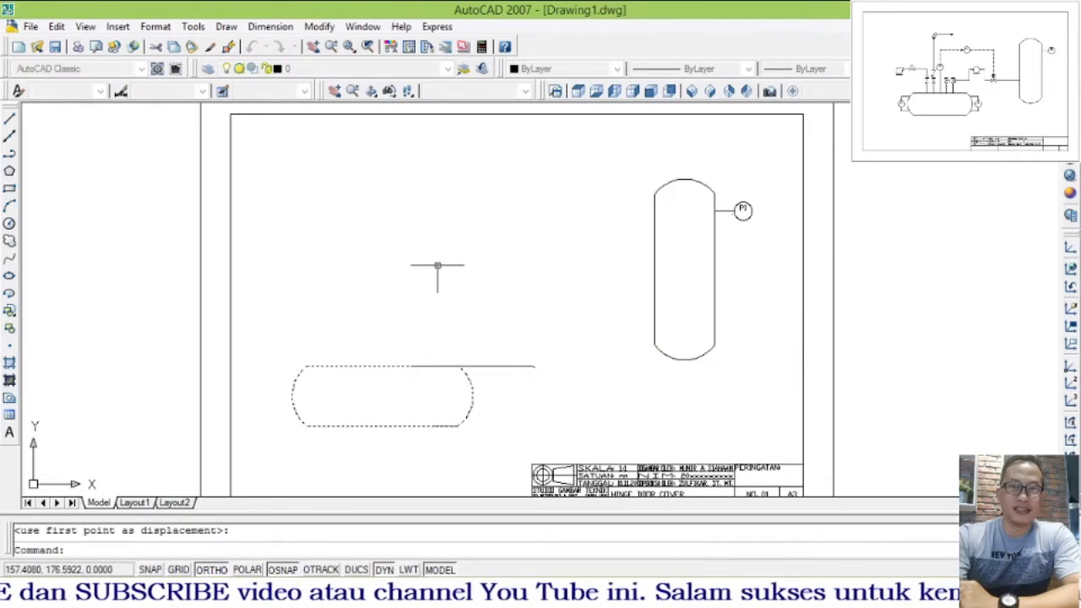
left_click(438, 265)
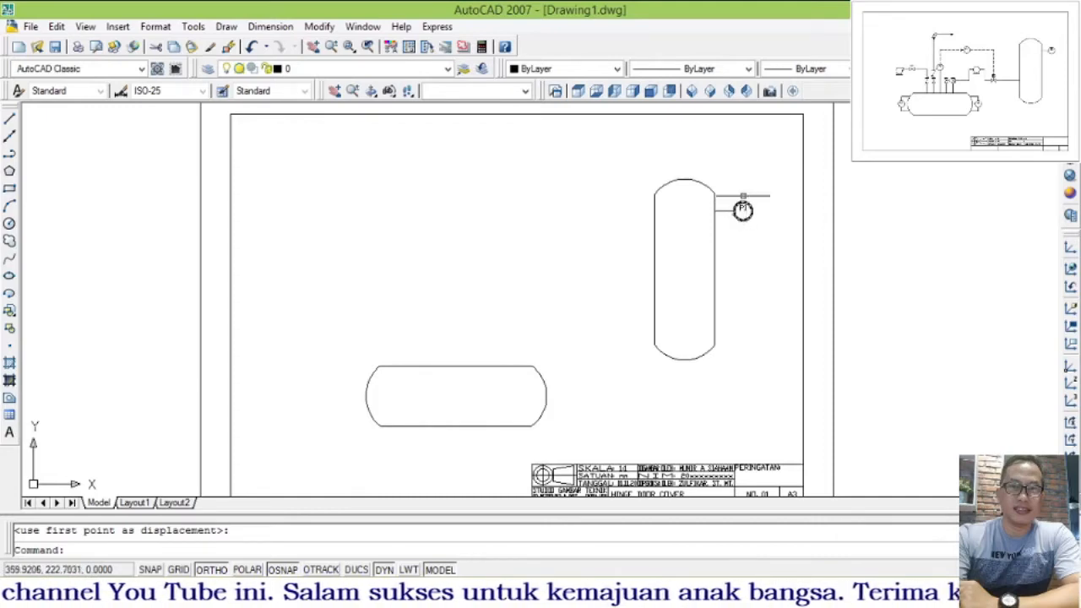
- Copy the PI indicator circle and text from its centre, with Ortho off, to just beyond the horizontal vessel's right end
left_click(726, 193)
left_click(763, 241)
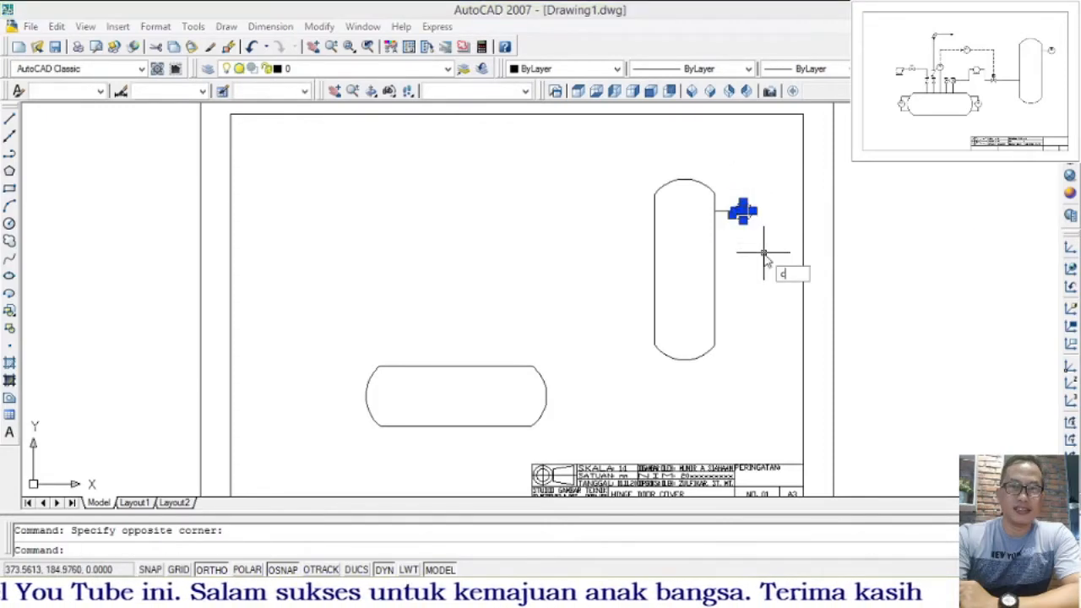
key("Return")
left_click(743, 211)
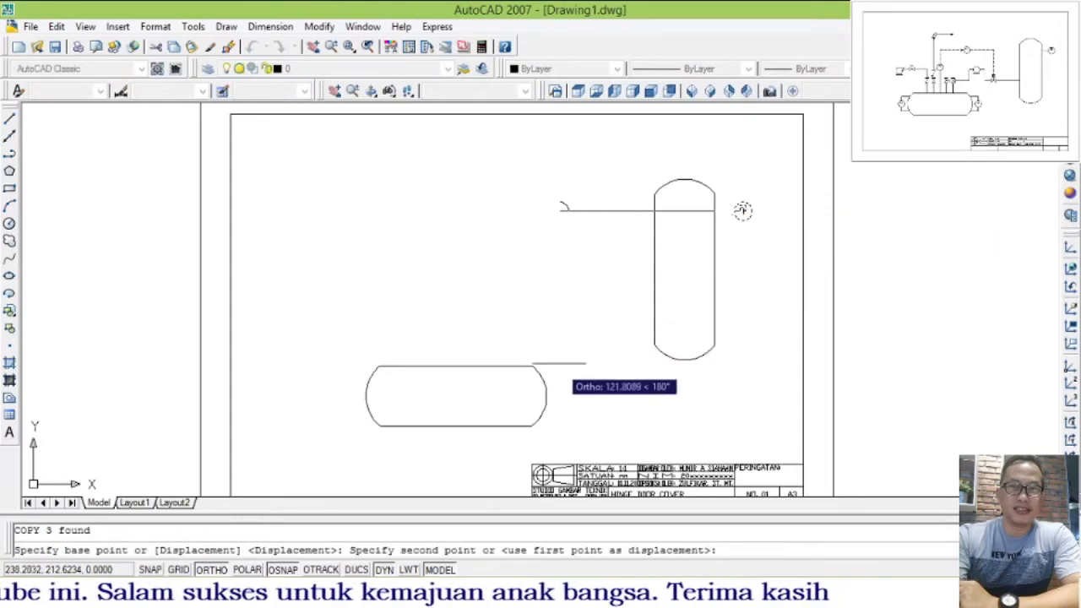
key("F8")
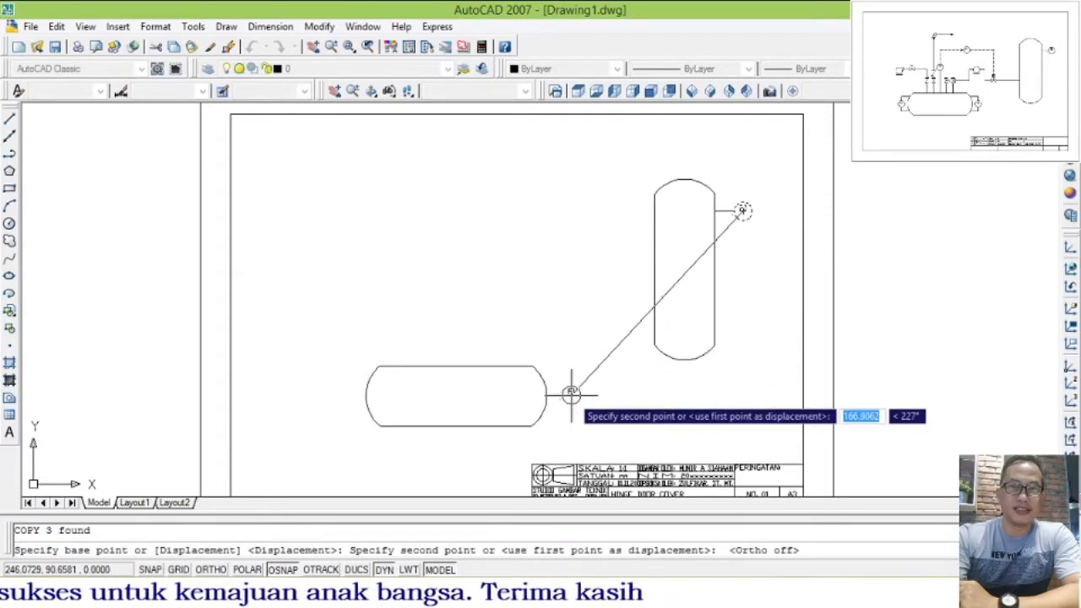
left_click(571, 392)
key("Return")
- Draw a horizontal helper line with Ortho on from the midpoint of the horizontal vessel's right end through and past the PI circle
scroll(561, 390, "up", 5)
scroll(558, 380, "up", 2)
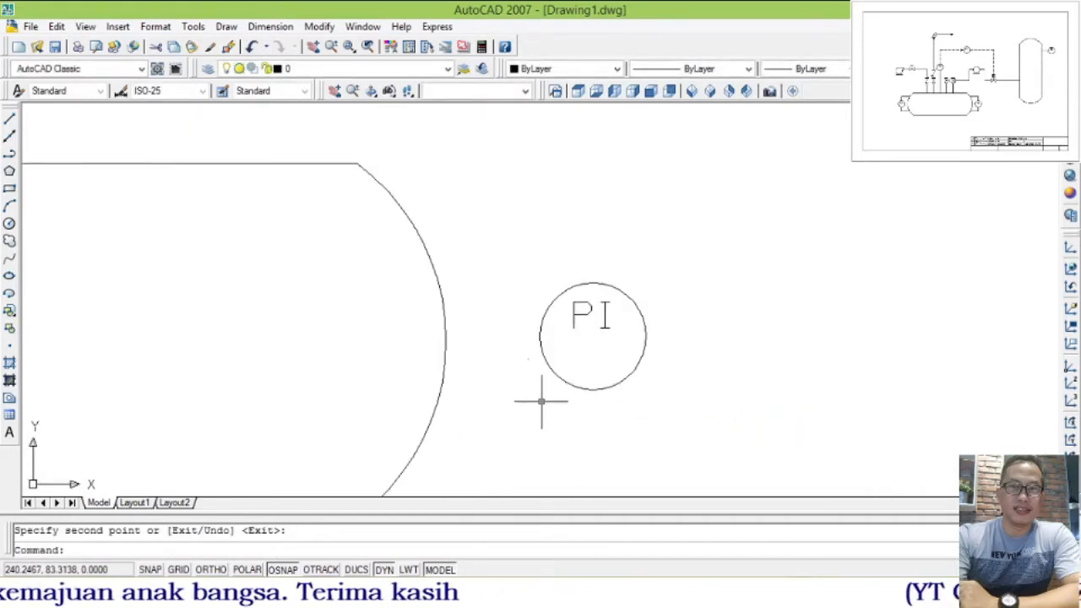
type("l")
key("Return")
left_click(446, 342)
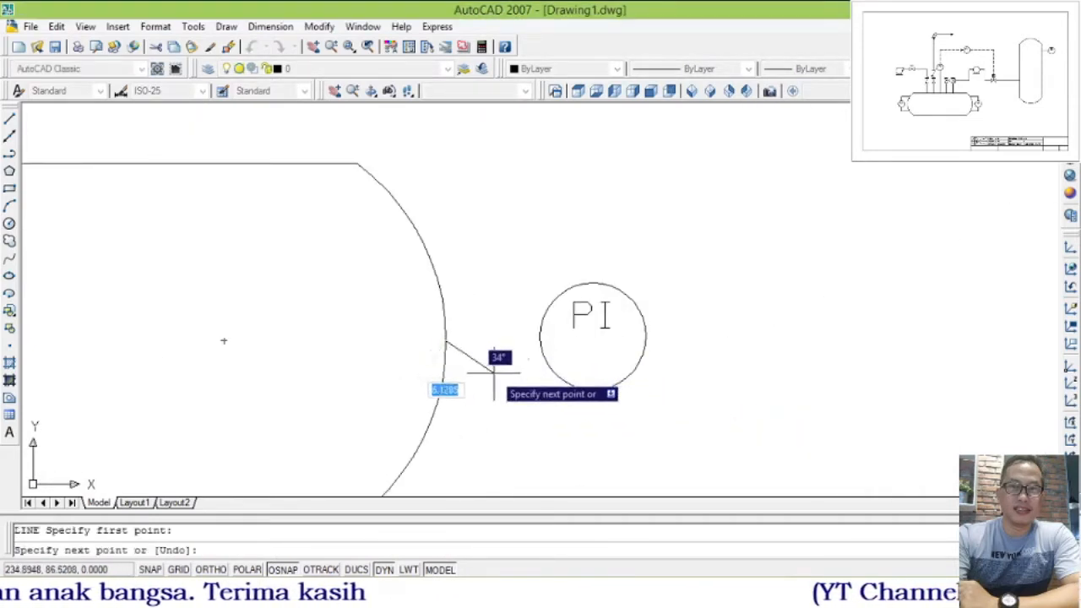
left_click(211, 570)
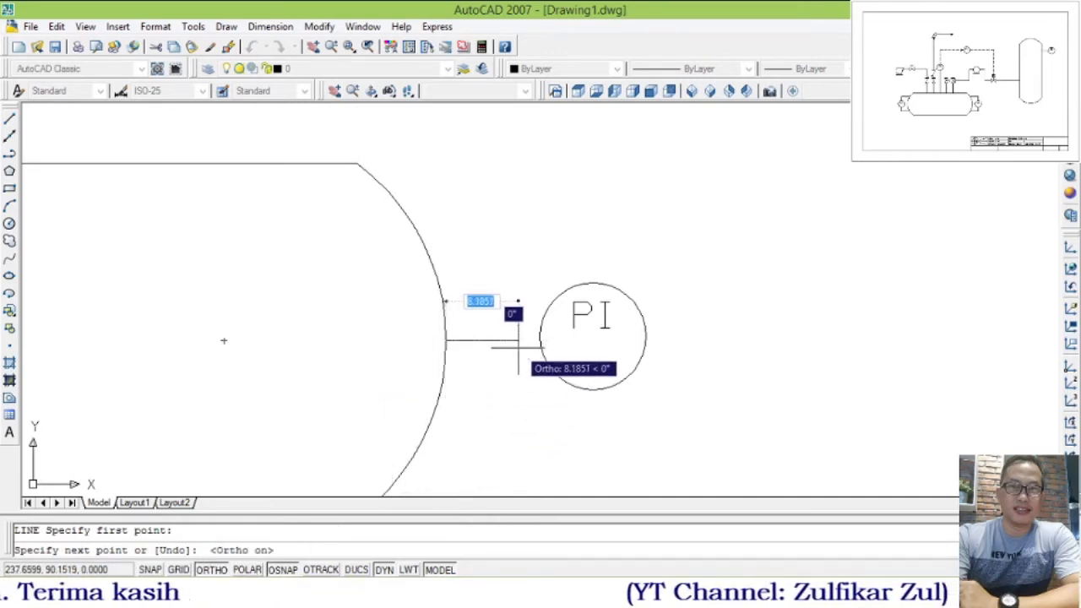
left_click(753, 340)
key("Return")
- Move the copied PI indicator so its circle is centred on the horizontal helper line, and delete the helper line
left_click(516, 237)
left_click(706, 451)
type("m")
key("Return")
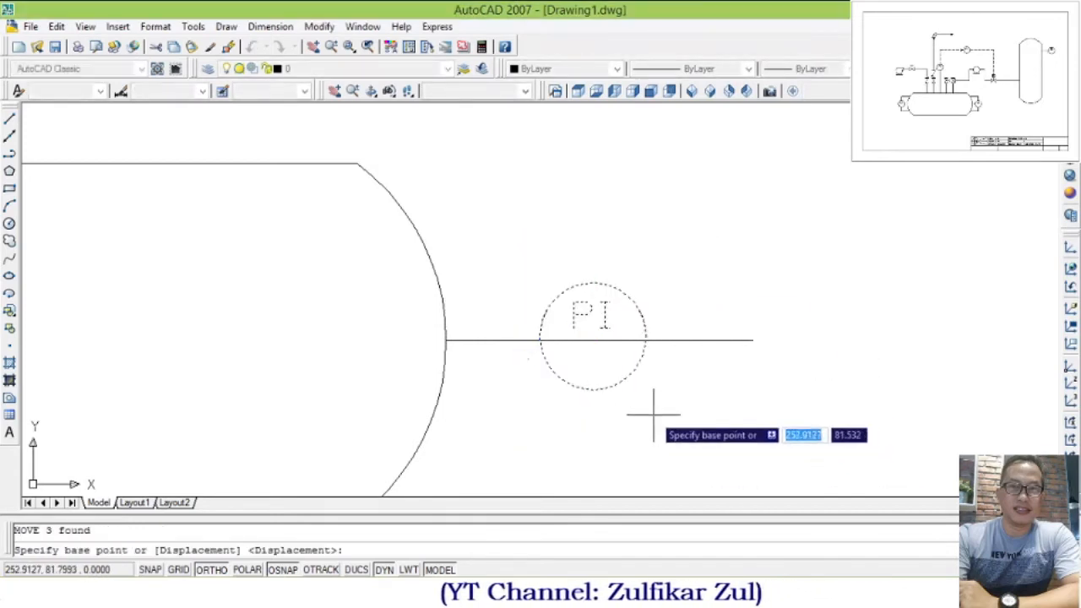
left_click(595, 336)
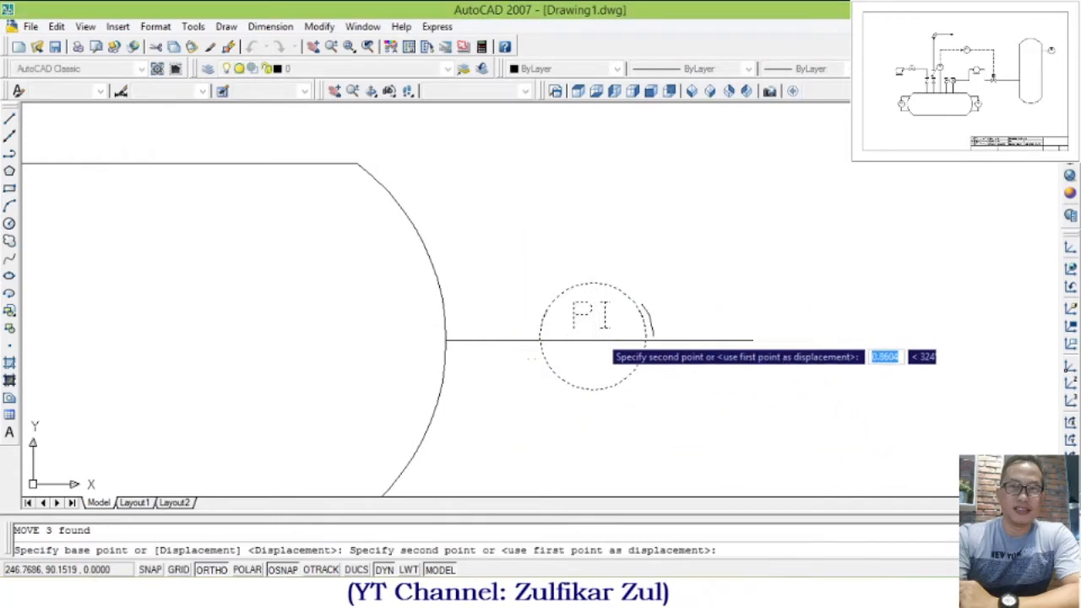
left_click(652, 340)
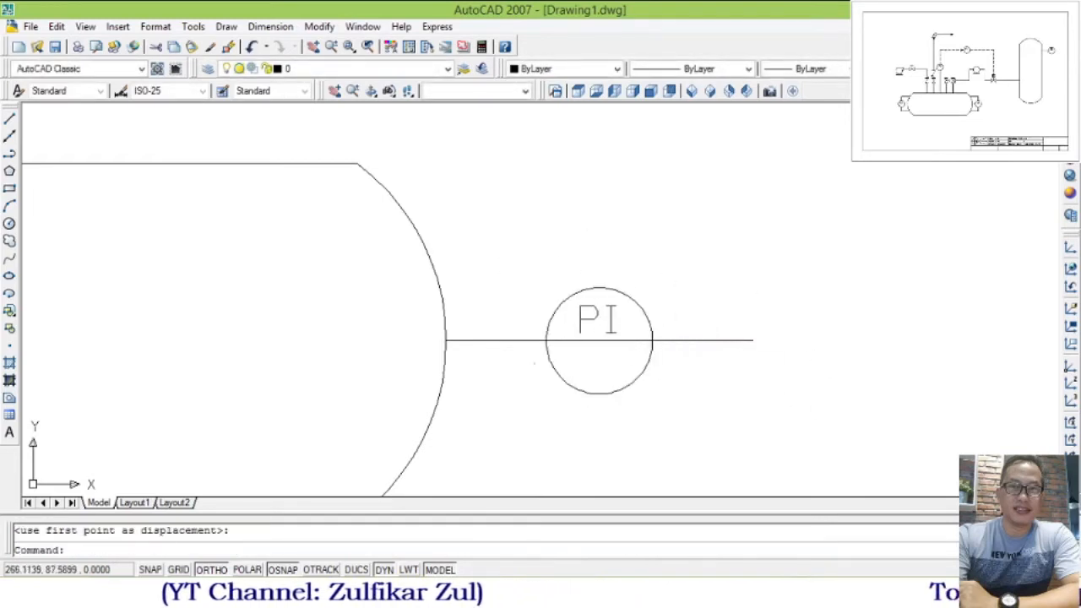
left_click(725, 341)
key("Delete")
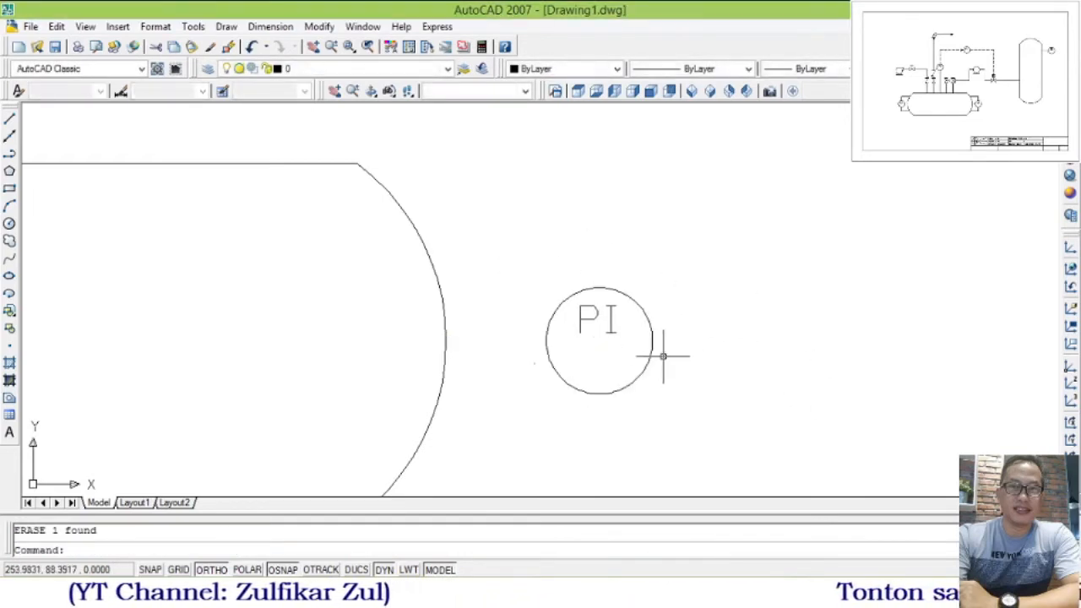
- Draw a connecting line from the PI circle's top quadrant straight up and horizontally left across the vessel's curved right end
type("l")
key("Return")
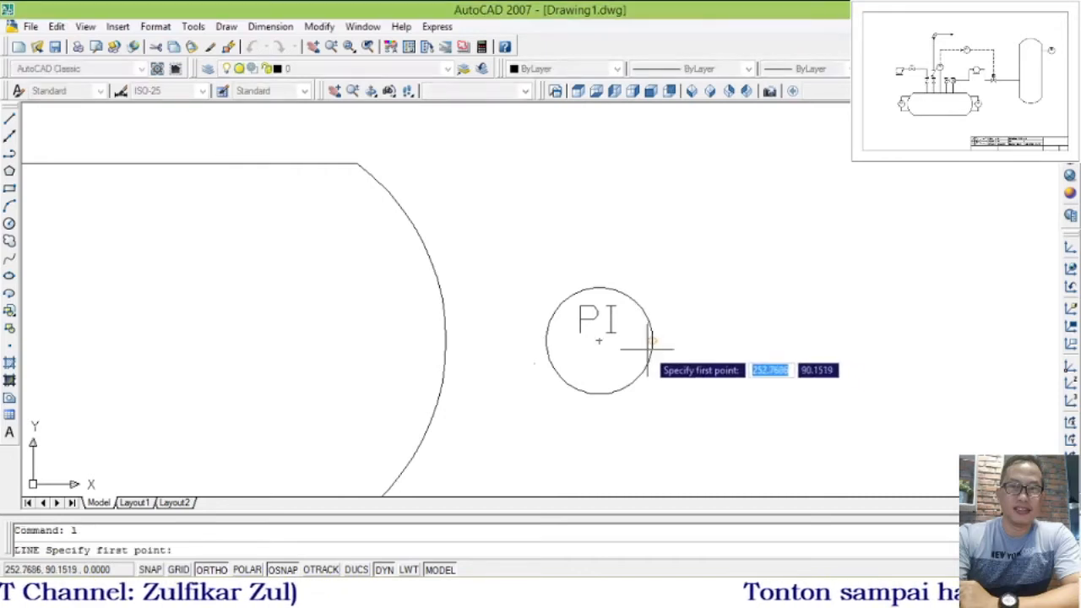
left_click(599, 288)
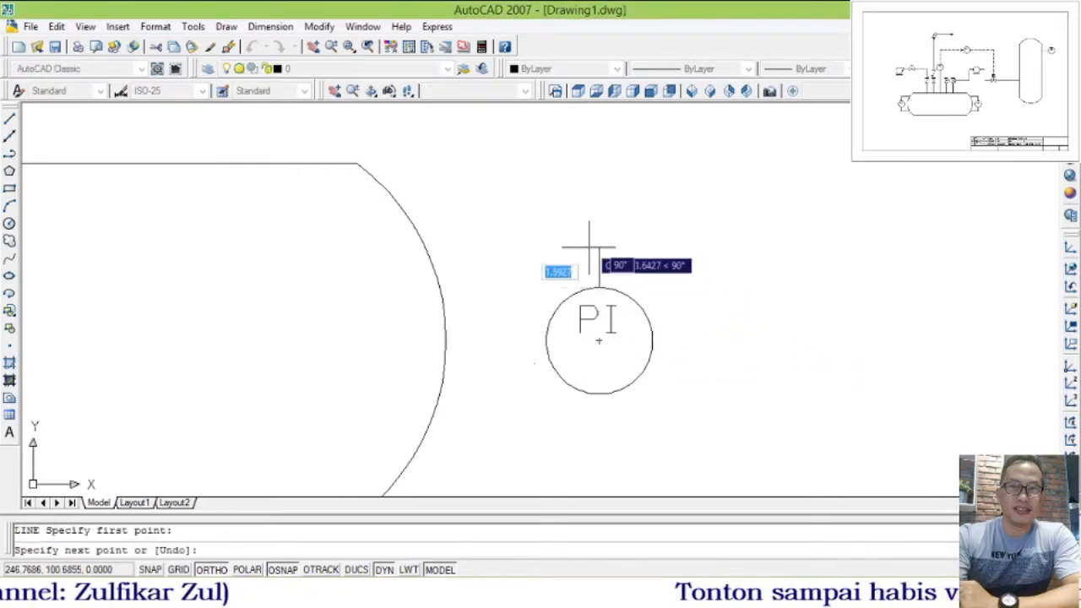
left_click(599, 199)
left_click(313, 201)
key("Return")
- Trim the part of the connecting line that lies inside the horizontal vessel
type("tr")
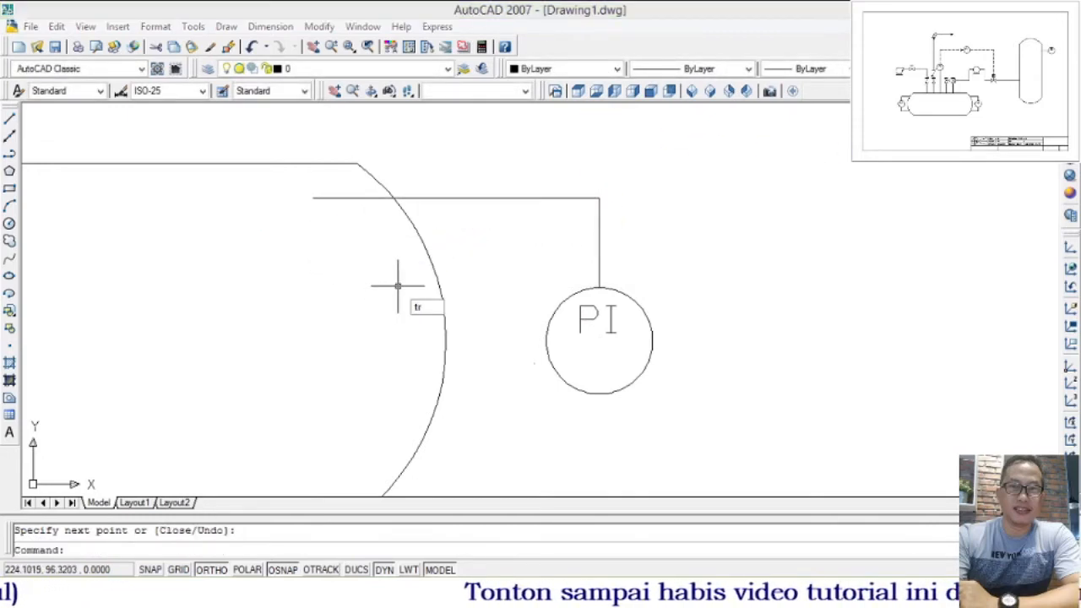
key("Return")
key("Return")
left_click(307, 194)
left_click(366, 236)
- Mirror the two connecting line segments below the PI circle about the vessel's horizontal centreline, keeping the originals
scroll(466, 224, "down", 5)
scroll(484, 254, "up", 4)
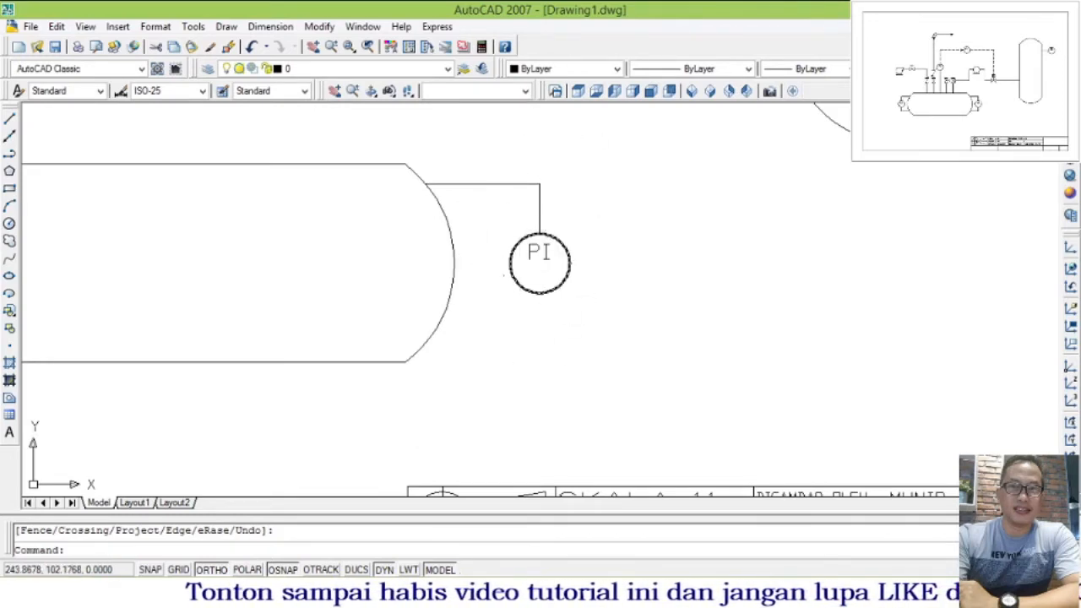
type("e")
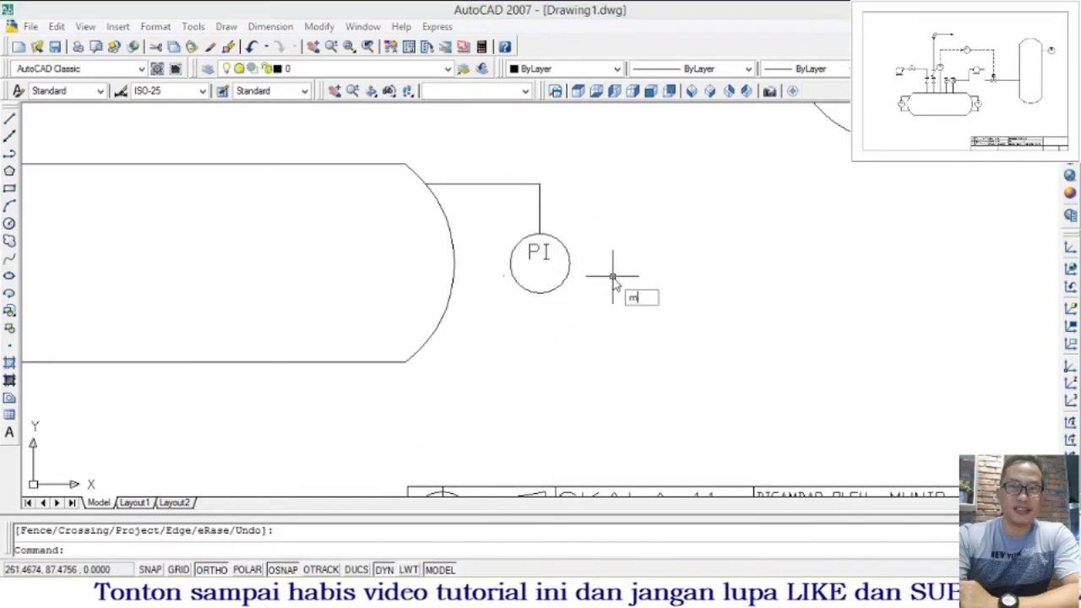
key("Return")
left_click(539, 211)
left_click(512, 181)
key("Return")
left_click(455, 263)
left_click(664, 285)
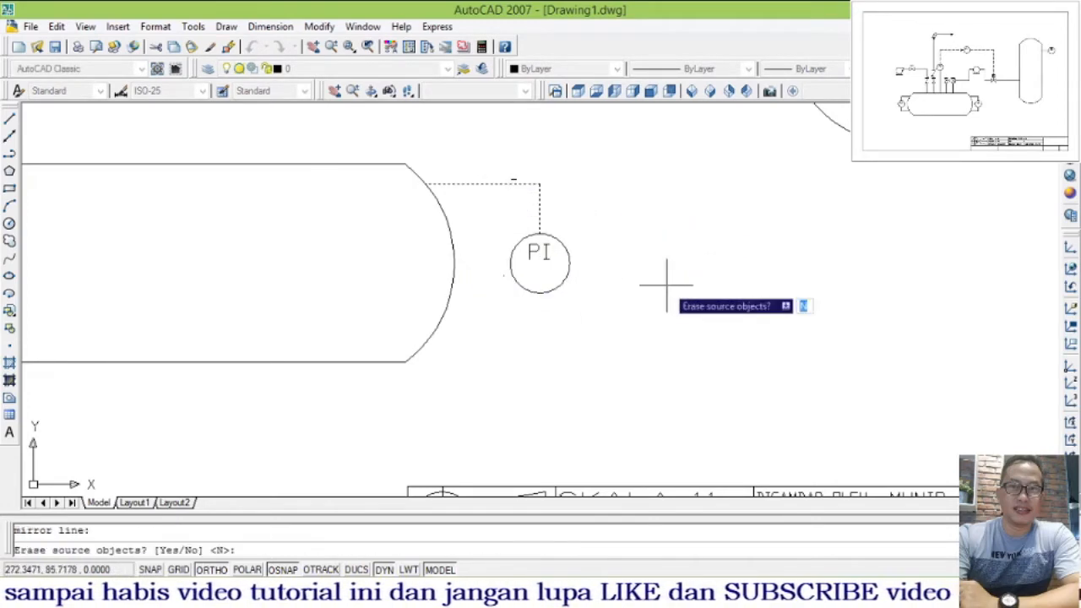
key("Return")
- Change the PI text in the indicator beside the horizontal vessel to LI
scroll(697, 354, "down", 7)
scroll(709, 339, "up", 2)
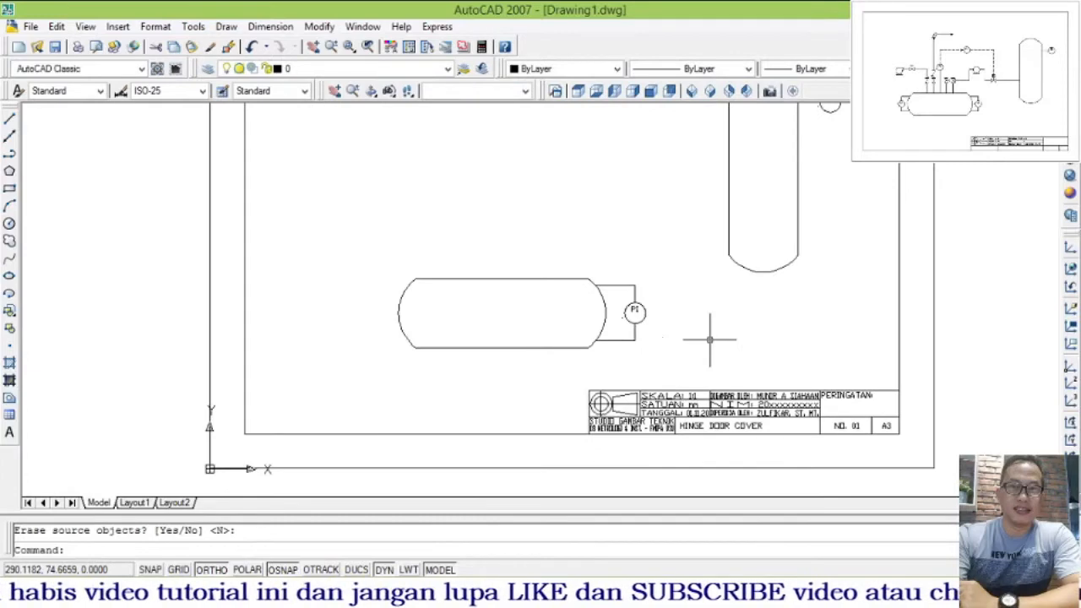
scroll(650, 320, "up", 3)
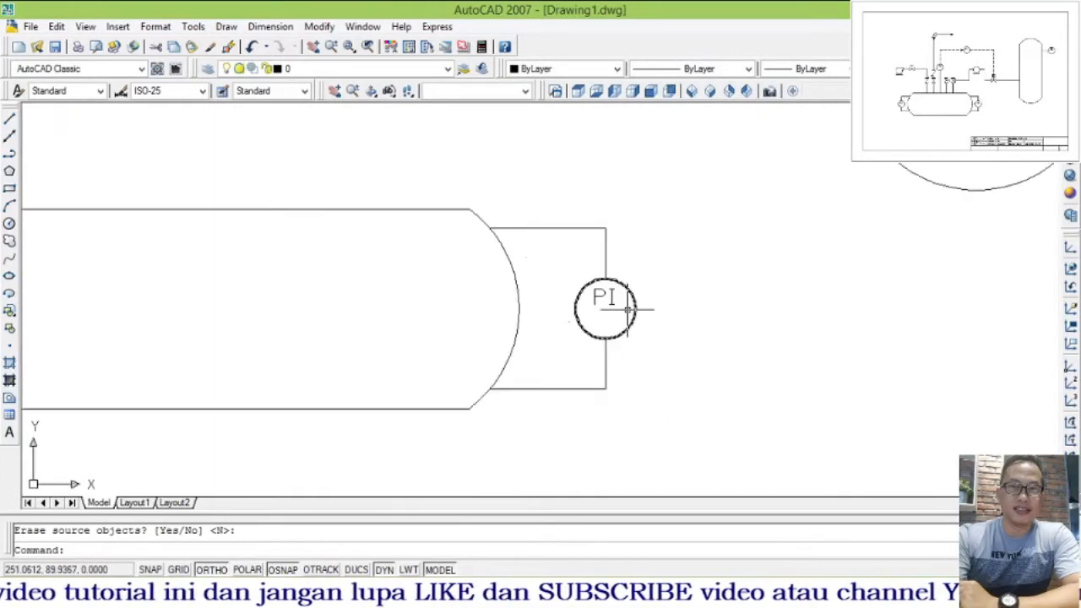
left_click(603, 297)
left_click(606, 295)
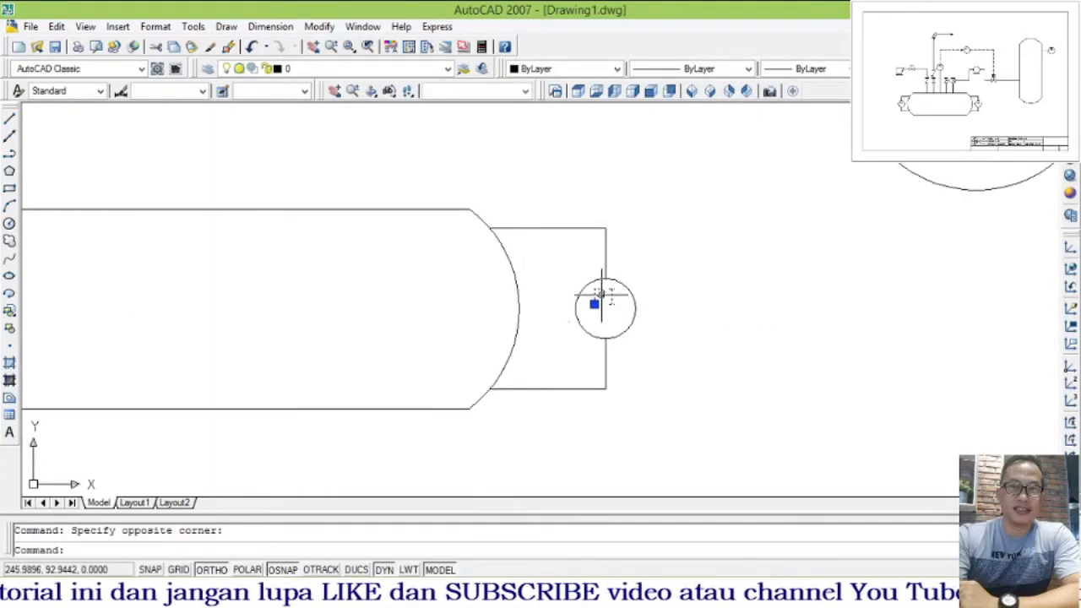
double_click(604, 299)
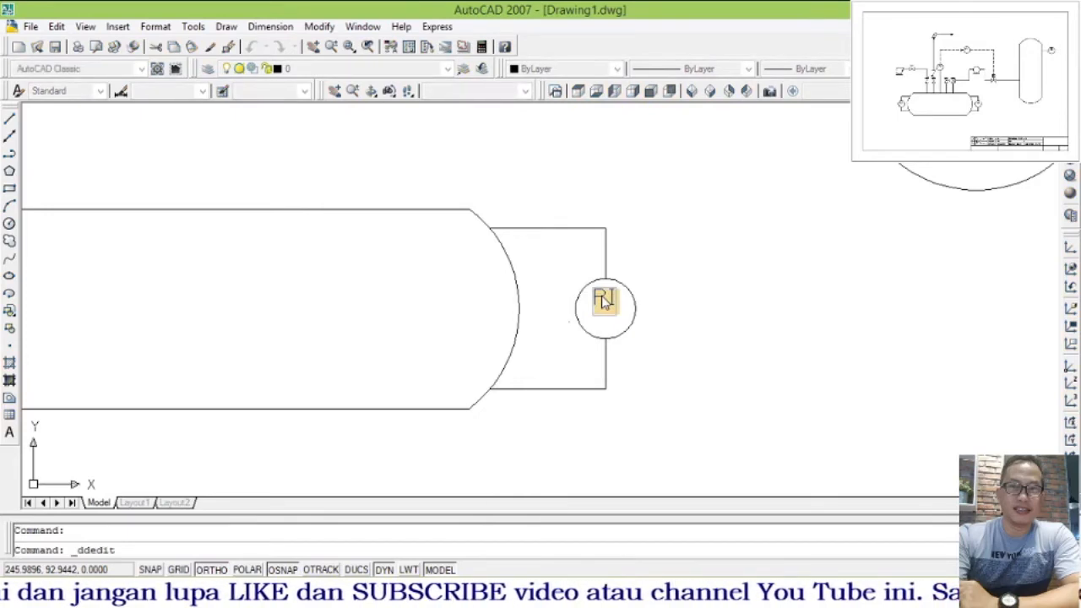
key("Return")
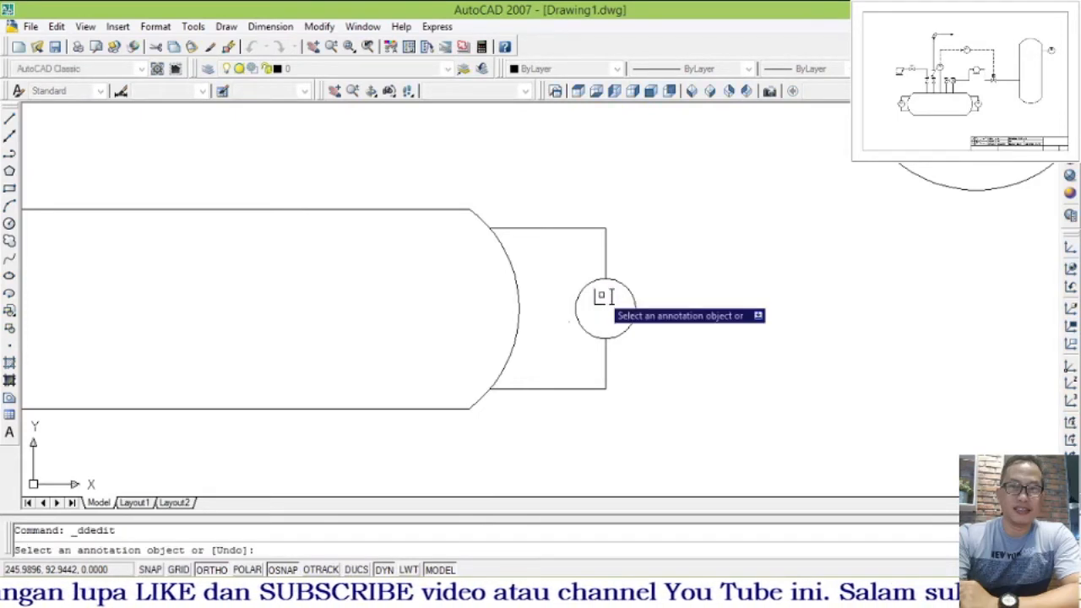
key("Return")
- Mirror the LI indicator and its connecting lines to the vessel's left end about a vertical axis through its top edge's midpoint, keeping the originals
scroll(587, 286, "down", 4)
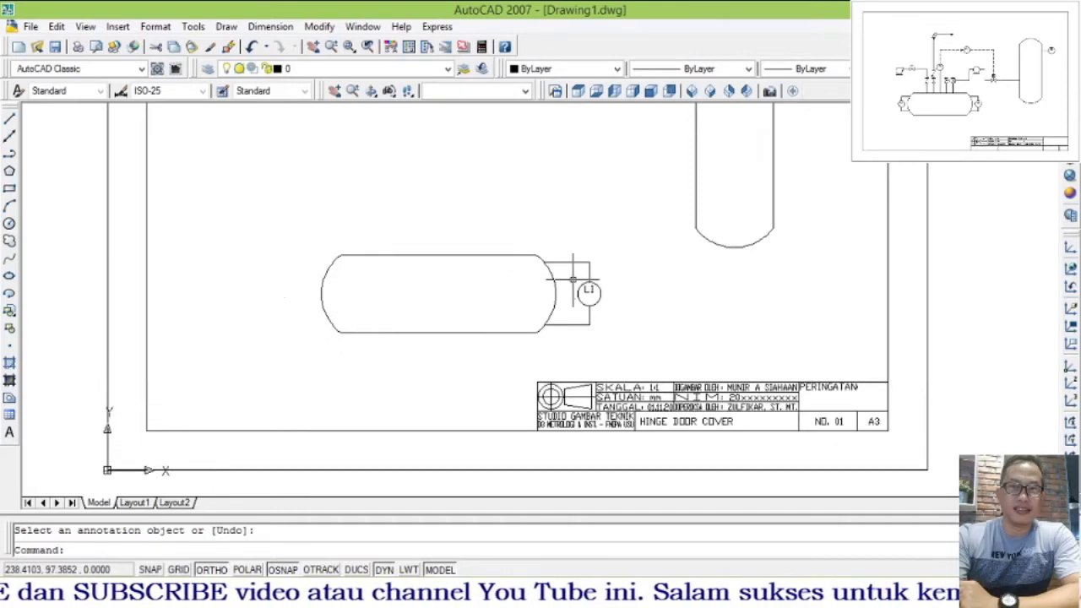
scroll(596, 276, "up", 2)
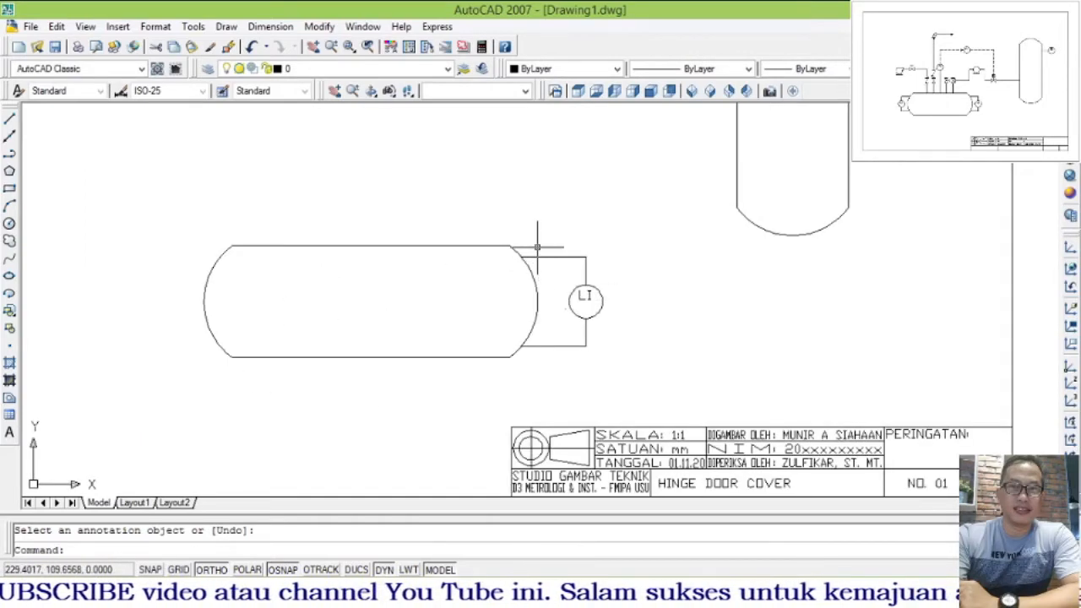
type("mi")
key("Return")
left_click(620, 356)
left_click(548, 223)
key("Return")
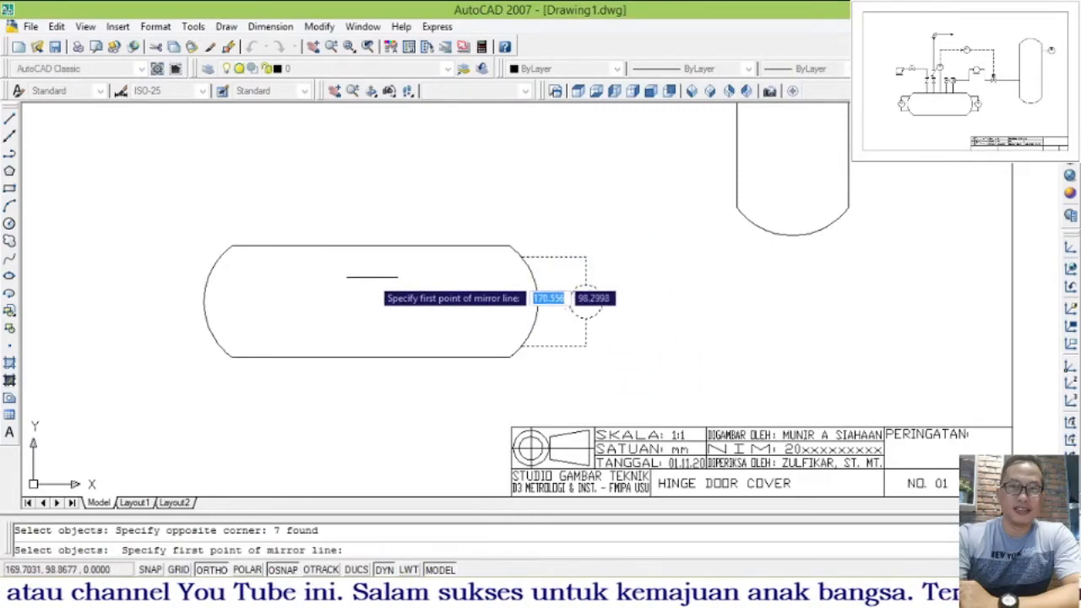
left_click(371, 246)
left_click(381, 183)
key("Return")
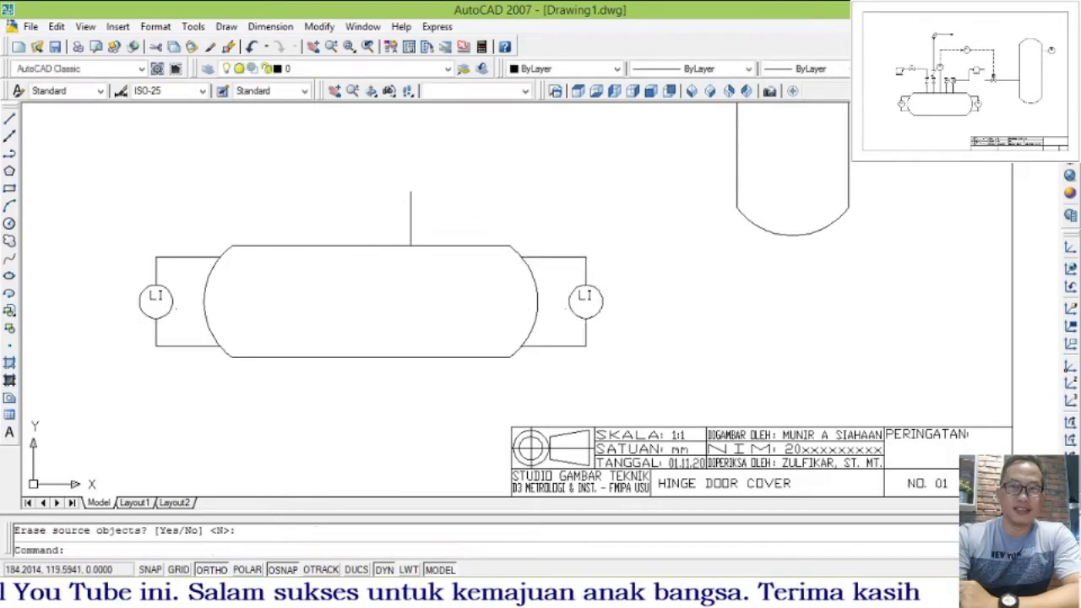
scroll(456, 371, "down", 3)
scroll(487, 384, "down", 1)
scroll(487, 294, "up", 3)
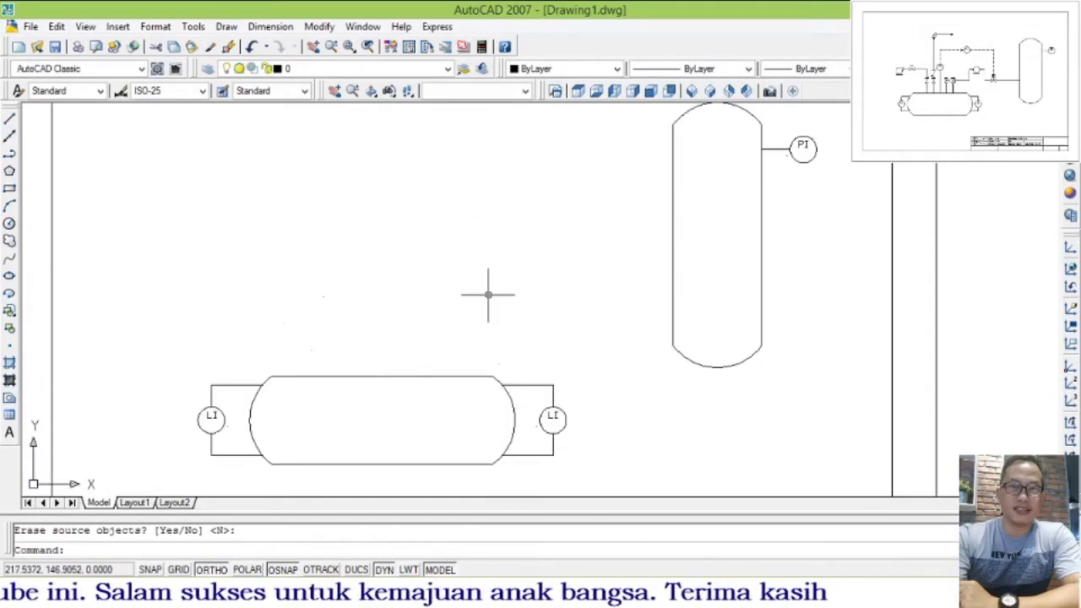
scroll(488, 294, "down", 2)
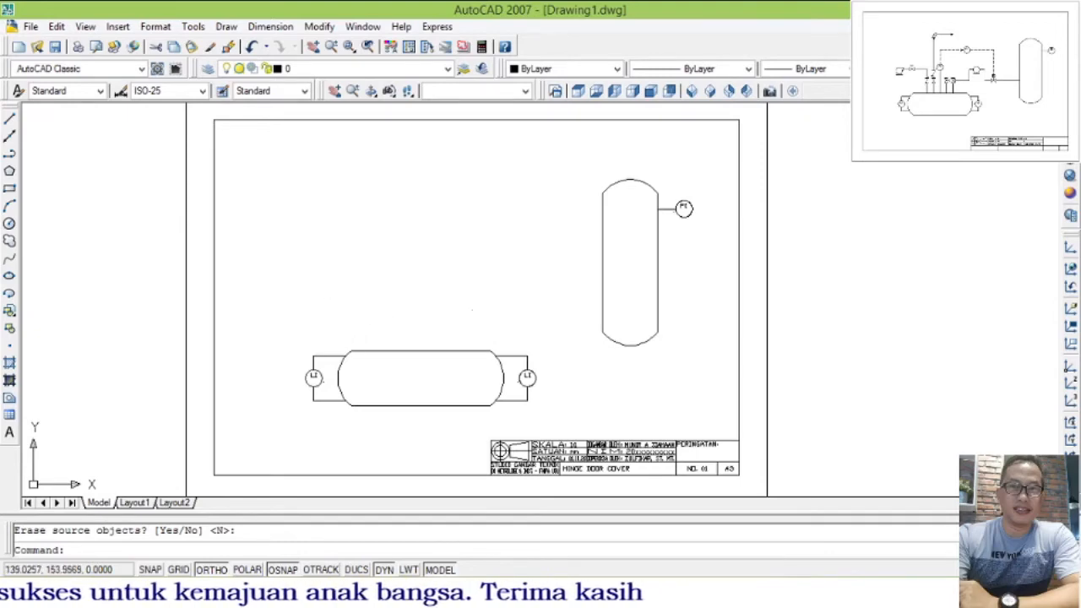
- Insert the CheckValve.dwg symbol at scale 1 and rotation 0 in the empty area above the horizontal vessel
scroll(394, 236, "down", 2)
scroll(391, 255, "up", 3)
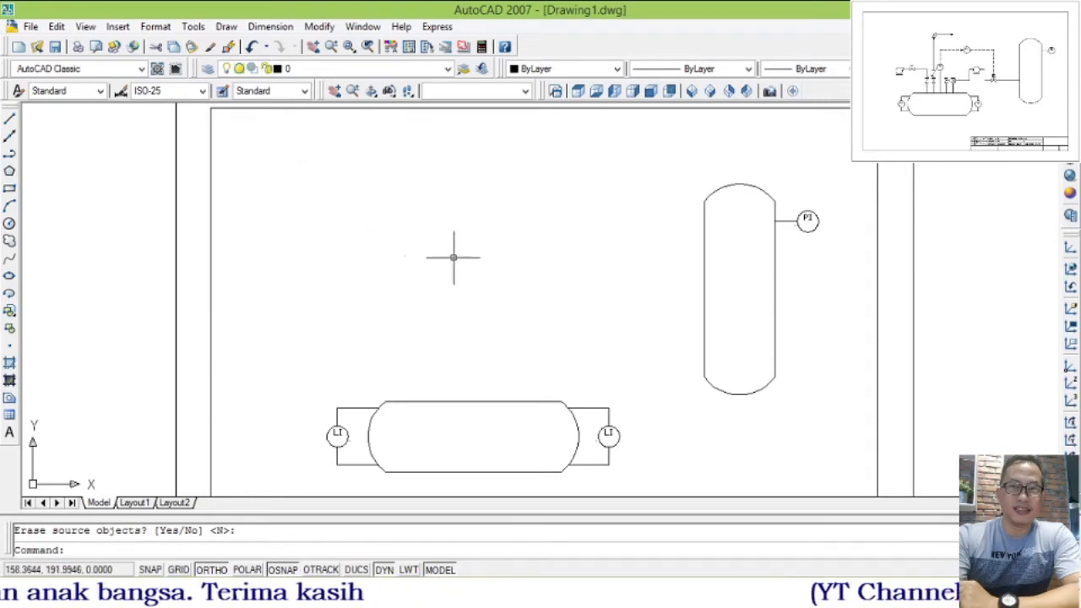
left_click(118, 26)
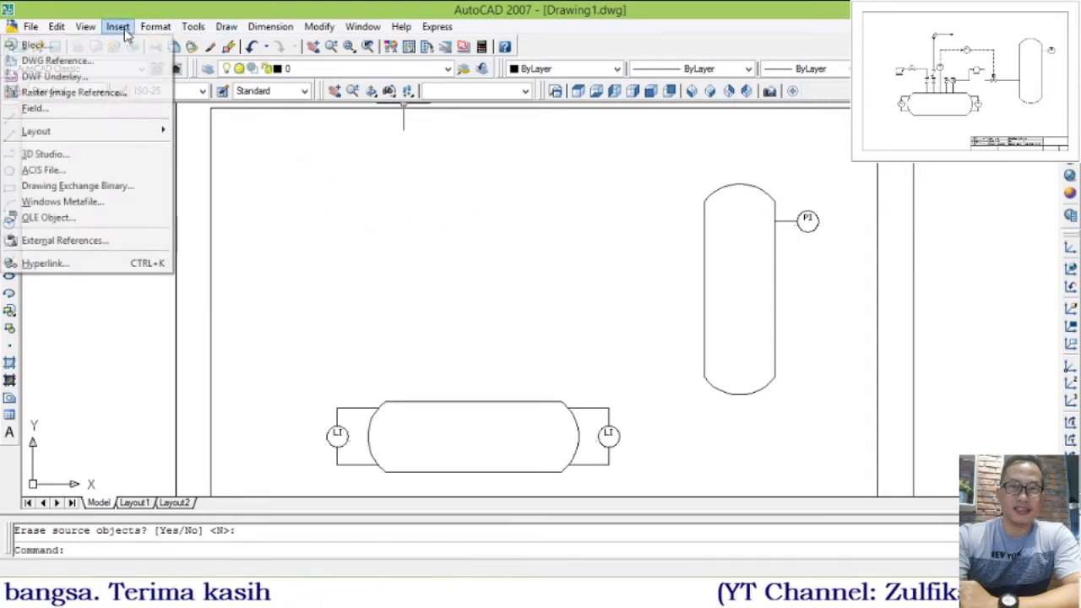
left_click(119, 45)
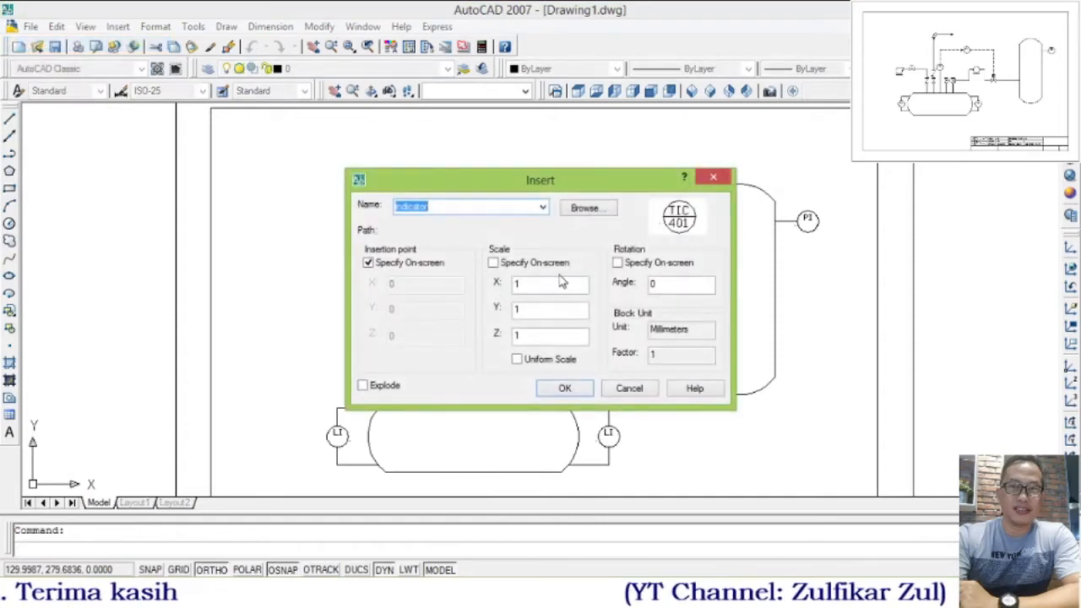
left_click(585, 209)
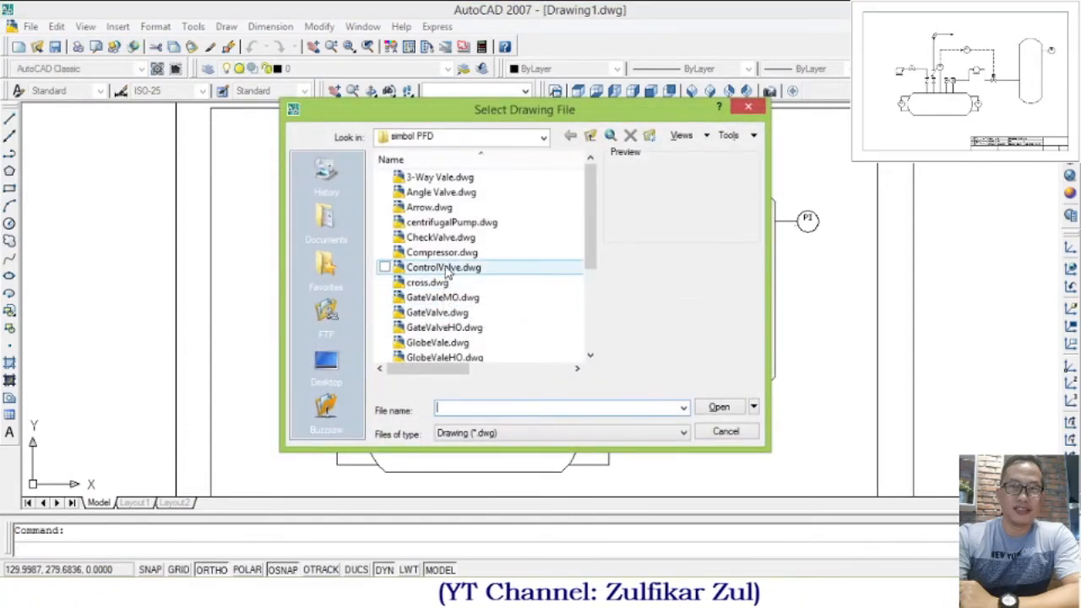
left_click(440, 237)
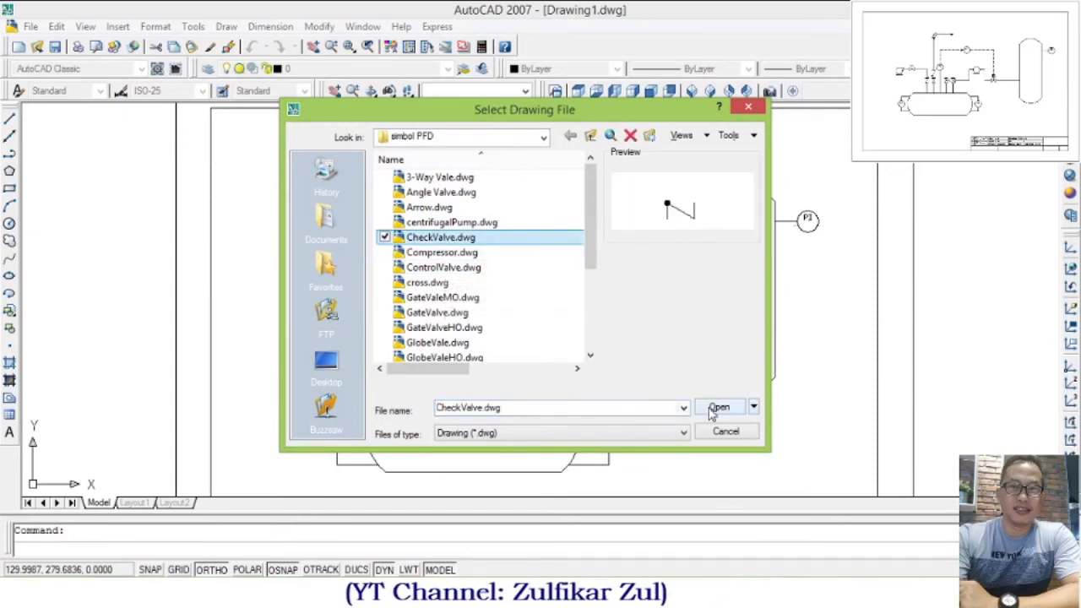
left_click(717, 407)
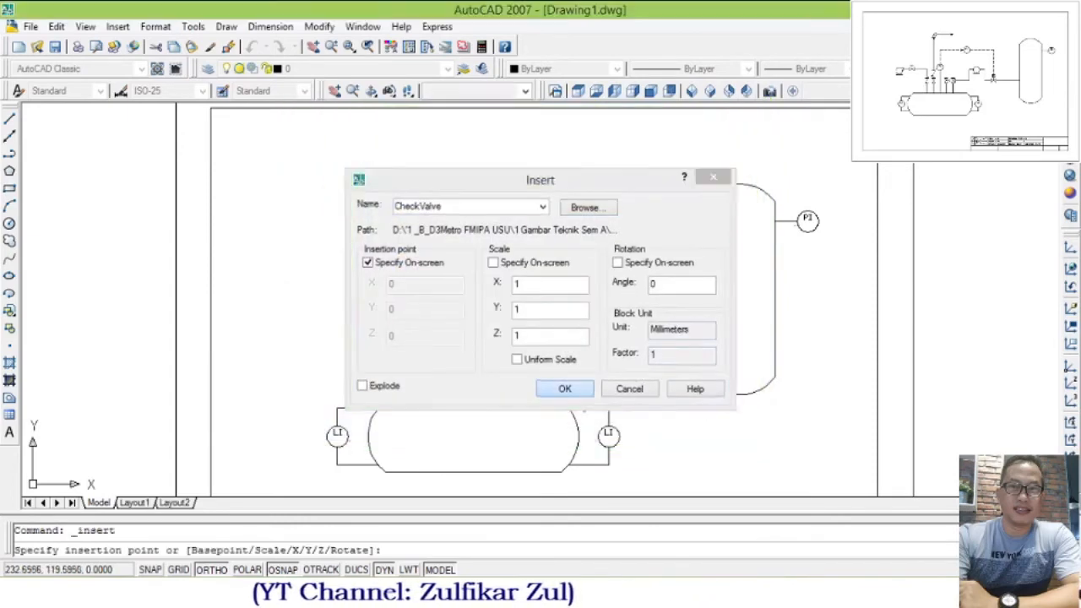
left_click(565, 388)
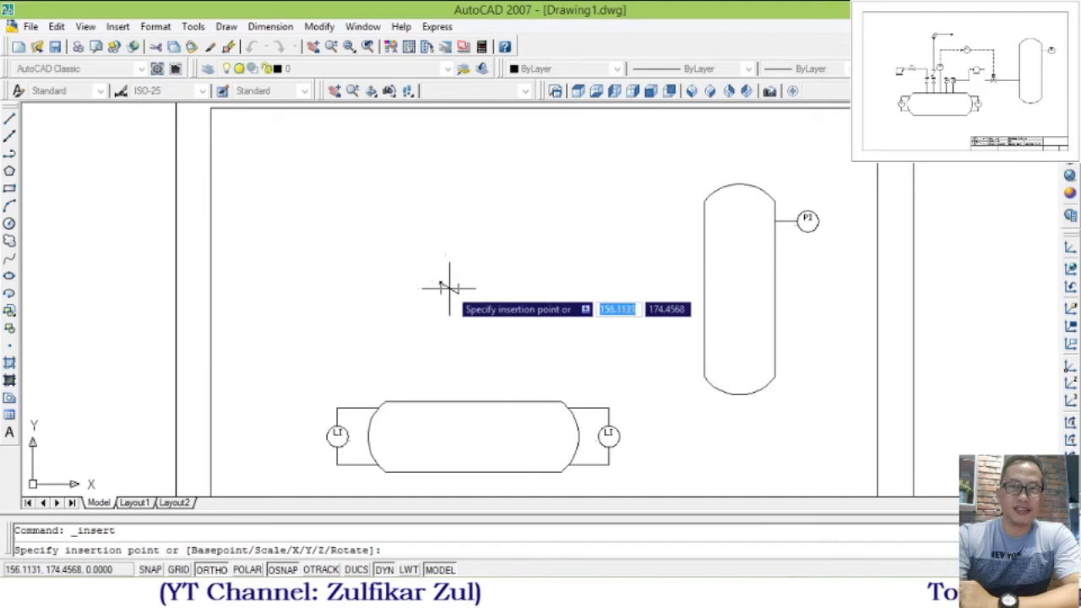
left_click(432, 335)
- Rotate the check valve symbol 90° about the midpoint of its diagonal
scroll(432, 335, "up", 6)
type("ro")
key("Return")
left_click(383, 281)
left_click(469, 340)
key("Return")
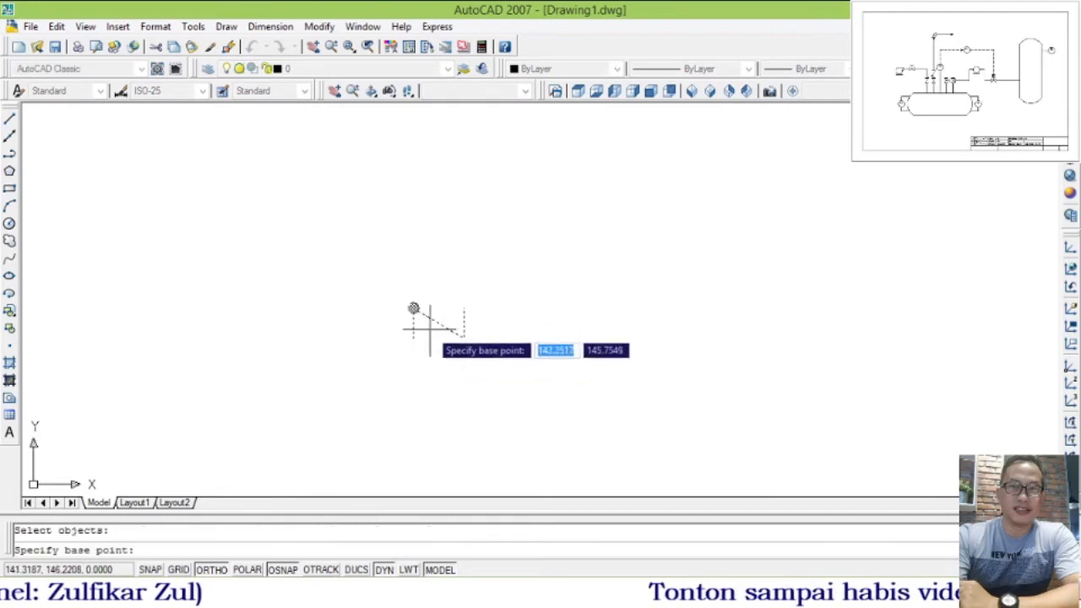
left_click(432, 323)
left_click(424, 242)
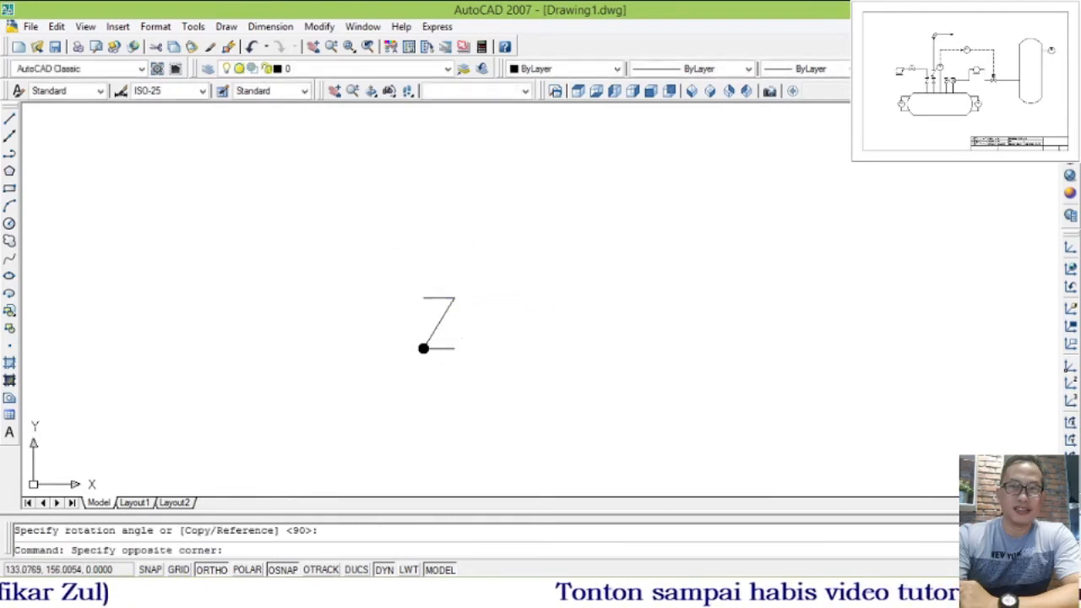
- Rotate the check valve symbol by a further 180° about its centre
left_click(386, 279)
left_click(527, 405)
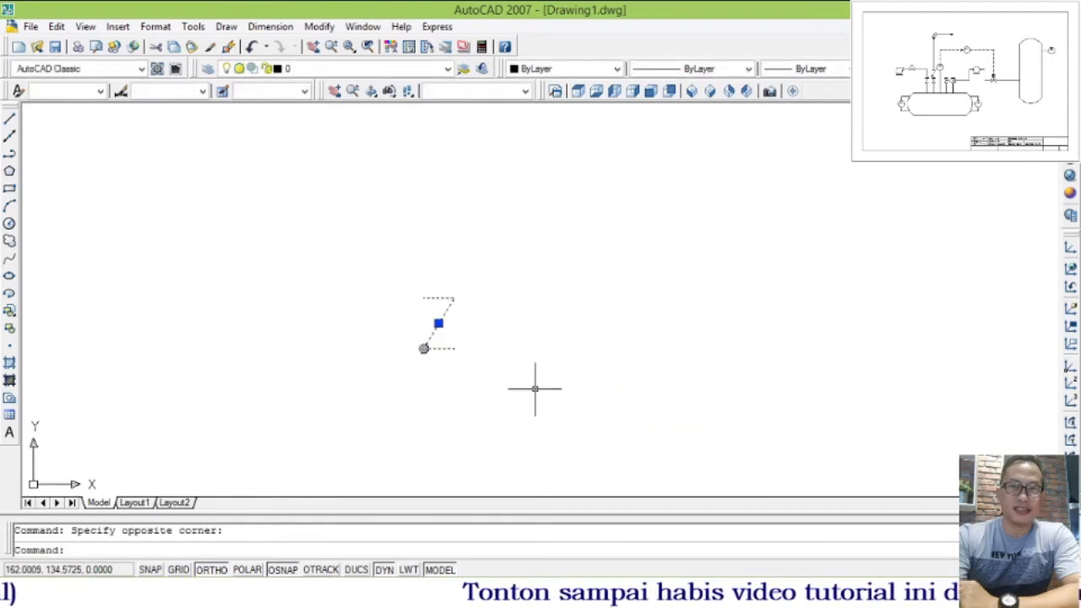
type("ro")
key("Return")
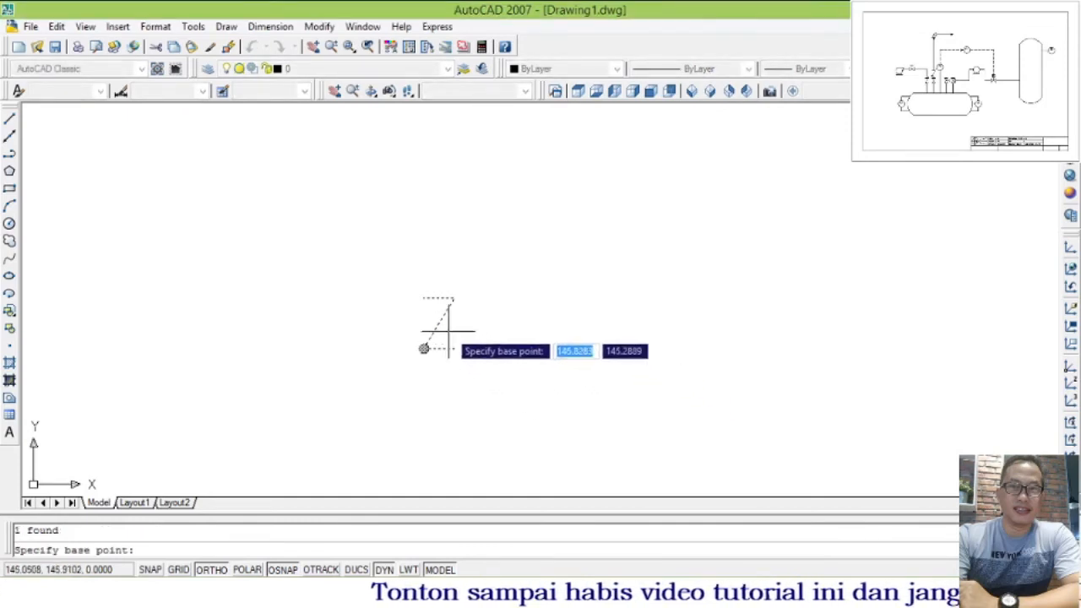
left_click(438, 324)
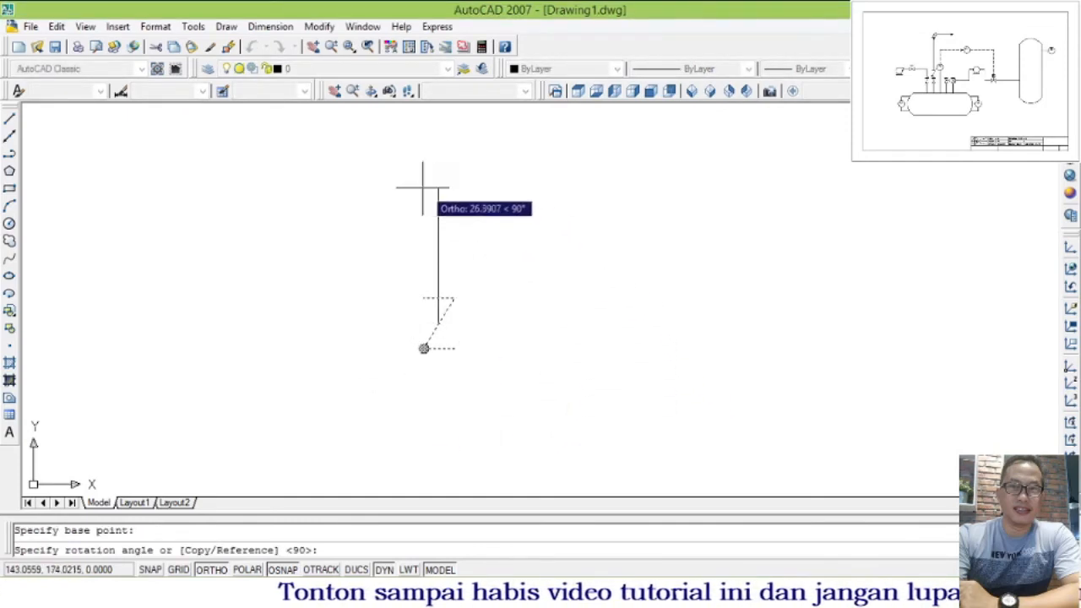
left_click(278, 265)
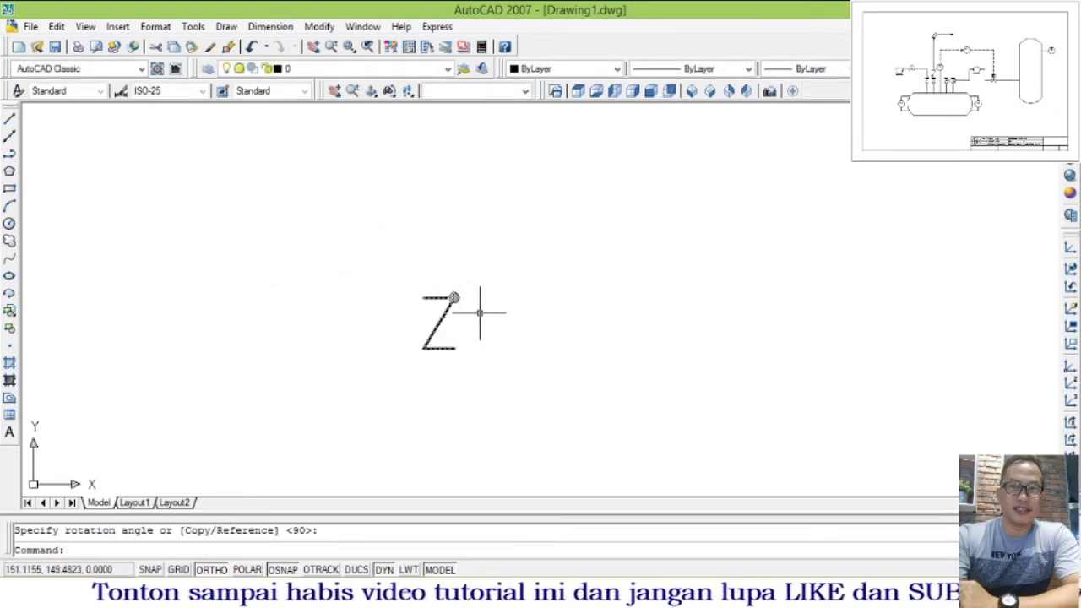
- Draw a vertical line from the midpoint of the check valve's lower edge down to the horizontal vessel's top edge
scroll(497, 248, "down", 2)
scroll(460, 215, "up", 2)
scroll(451, 255, "down", 1)
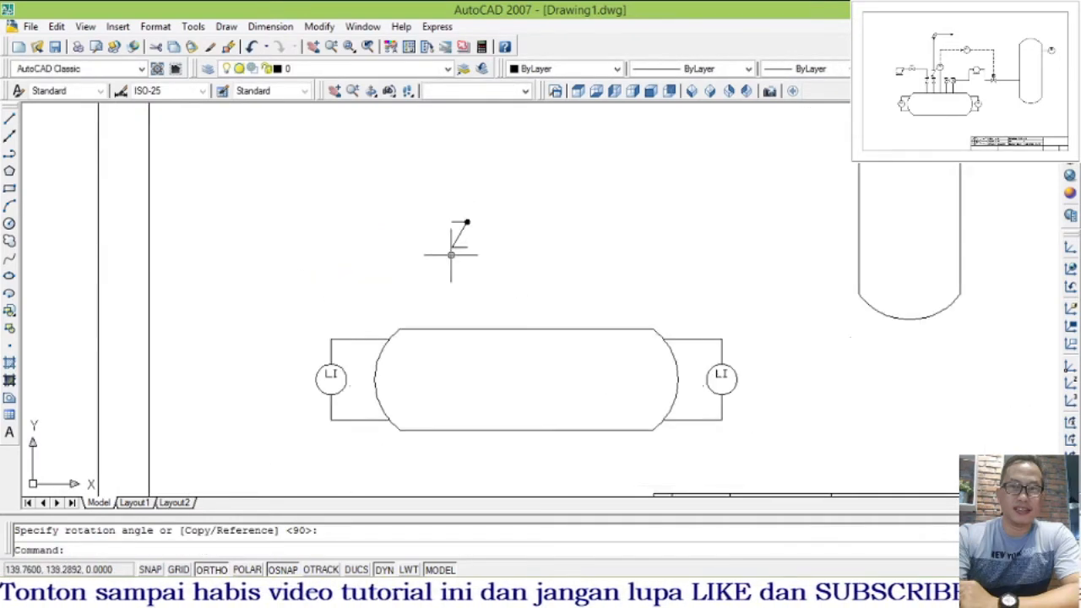
type("l")
key("Return")
scroll(459, 236, "up", 2)
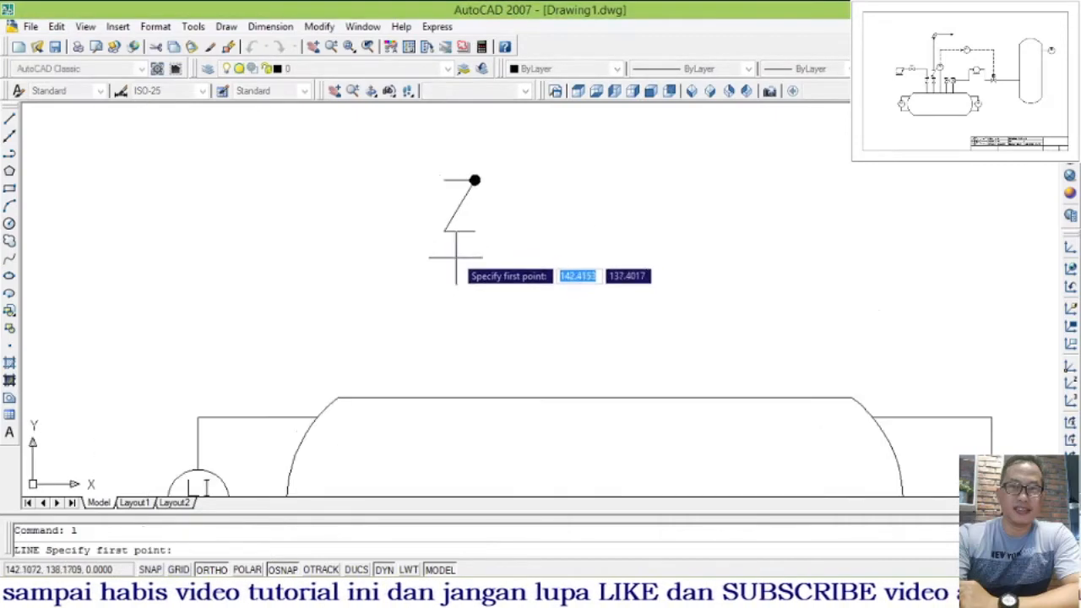
left_click(463, 230)
left_click(465, 395)
key("Return")
- Draw a connecting line from the check valve's upper edge midpoint straight up, turning horizontally to the left
scroll(481, 373, "down", 3)
scroll(500, 266, "up", 1)
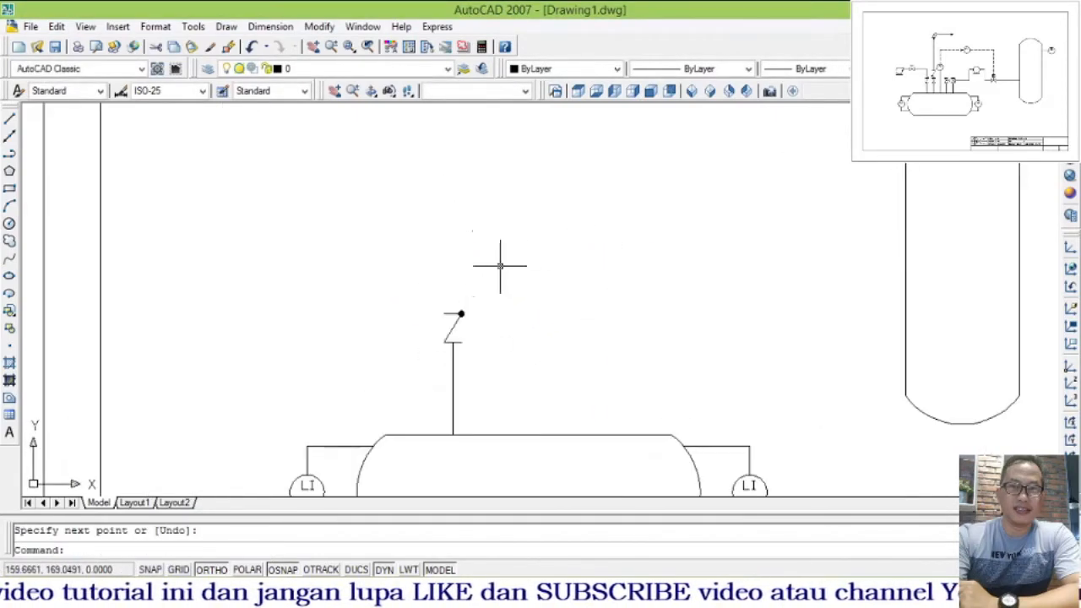
type("l")
key("Return")
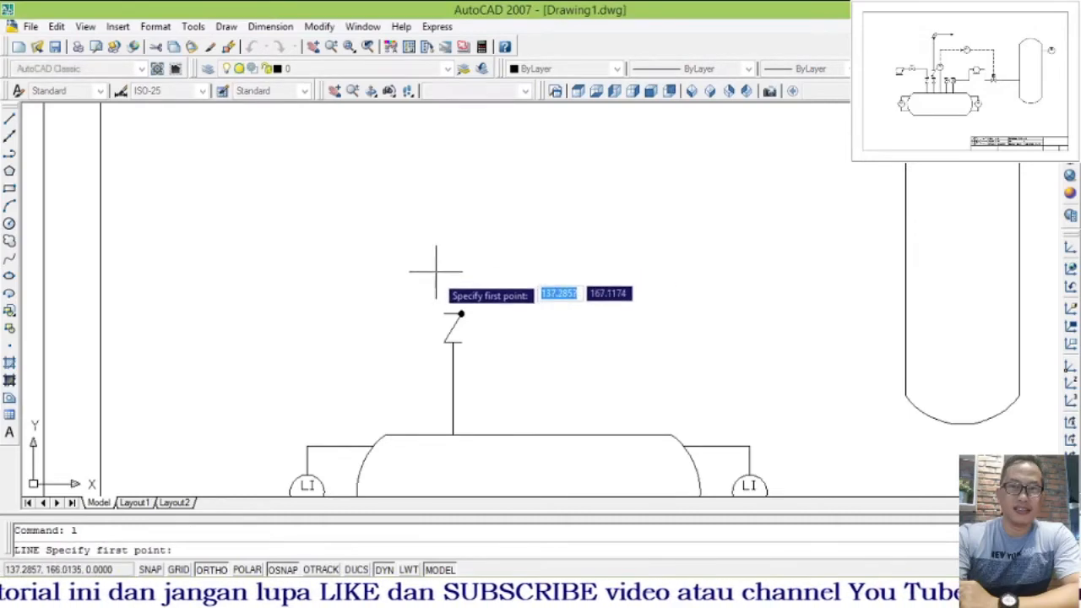
left_click(452, 315)
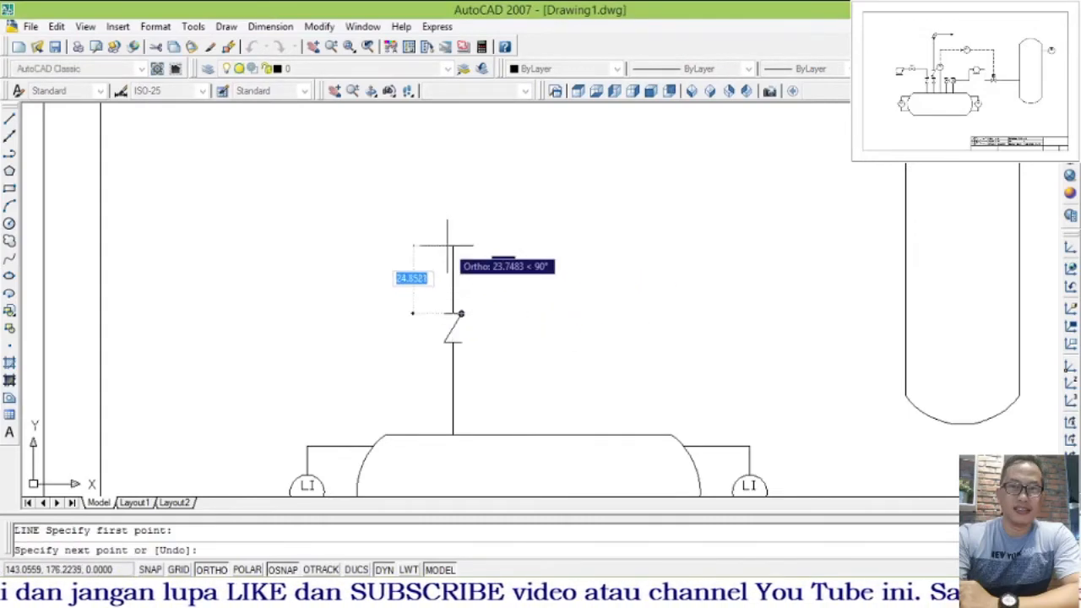
left_click(453, 252)
left_click(385, 251)
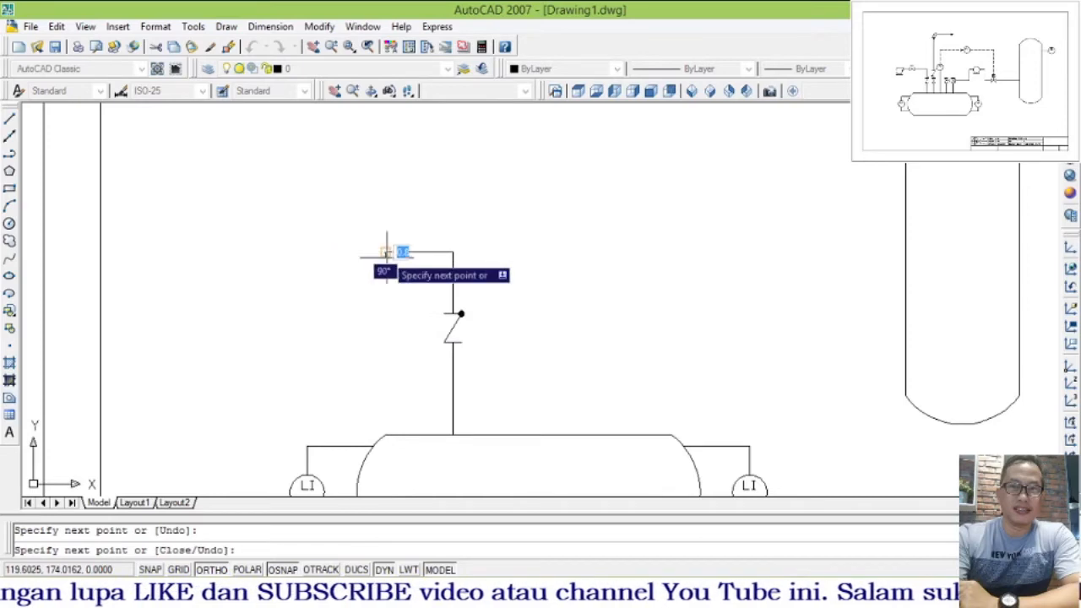
key("Return")
- Insert the ControlValve.dwg symbol at scale 1 and rotation 0 on the free left end of the connecting line
scroll(351, 232, "up", 3)
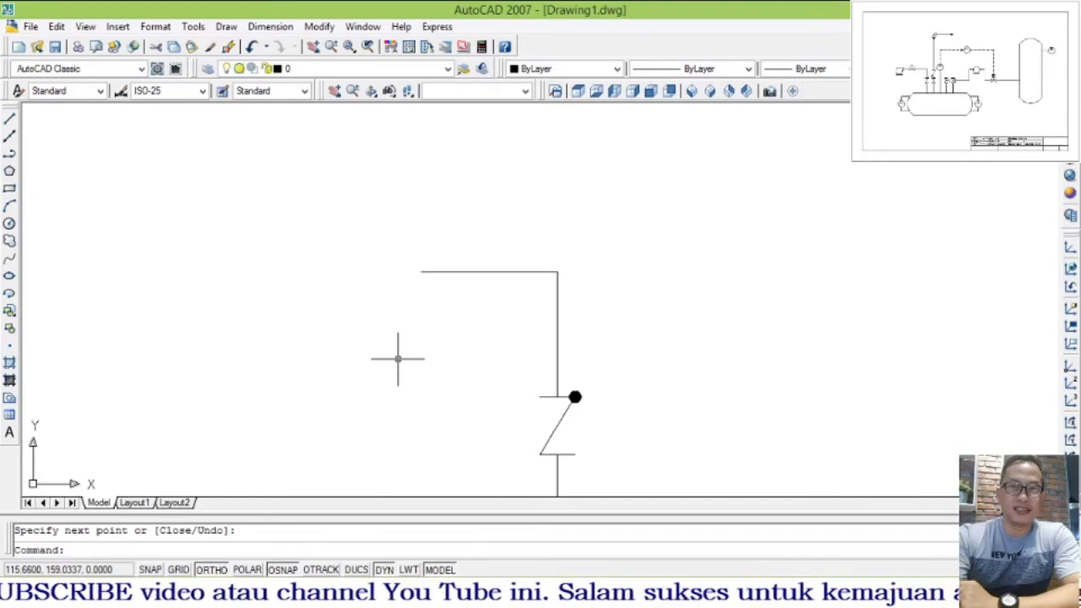
left_click(117, 26)
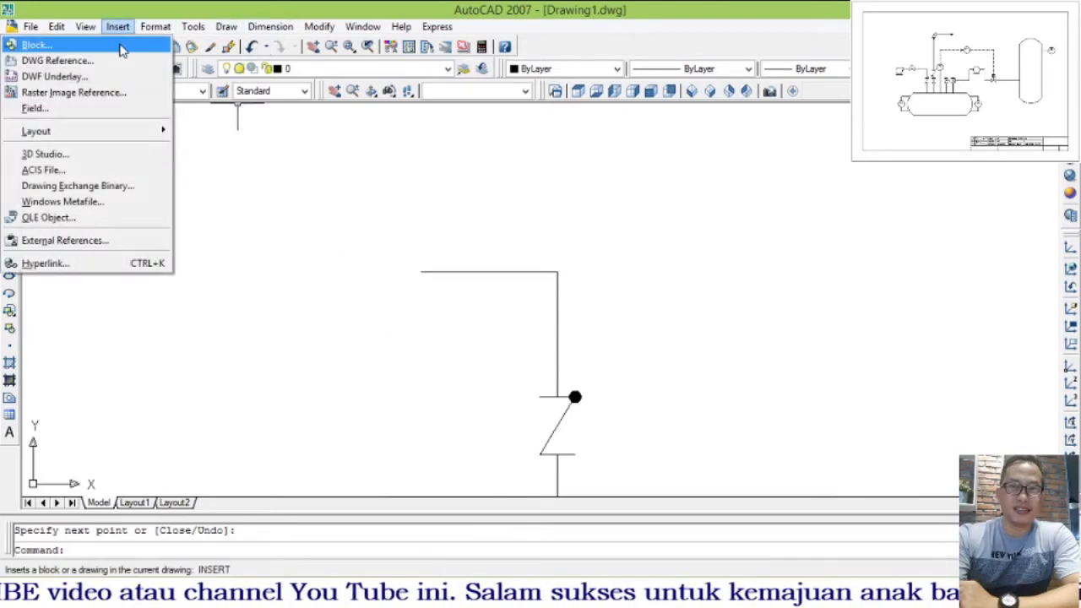
left_click(121, 52)
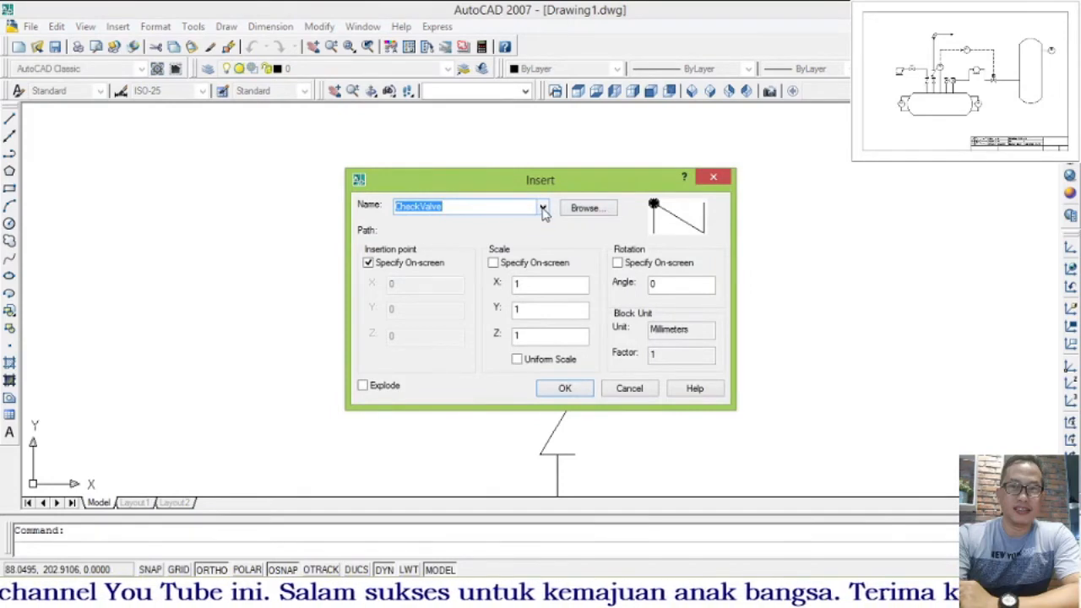
left_click(591, 211)
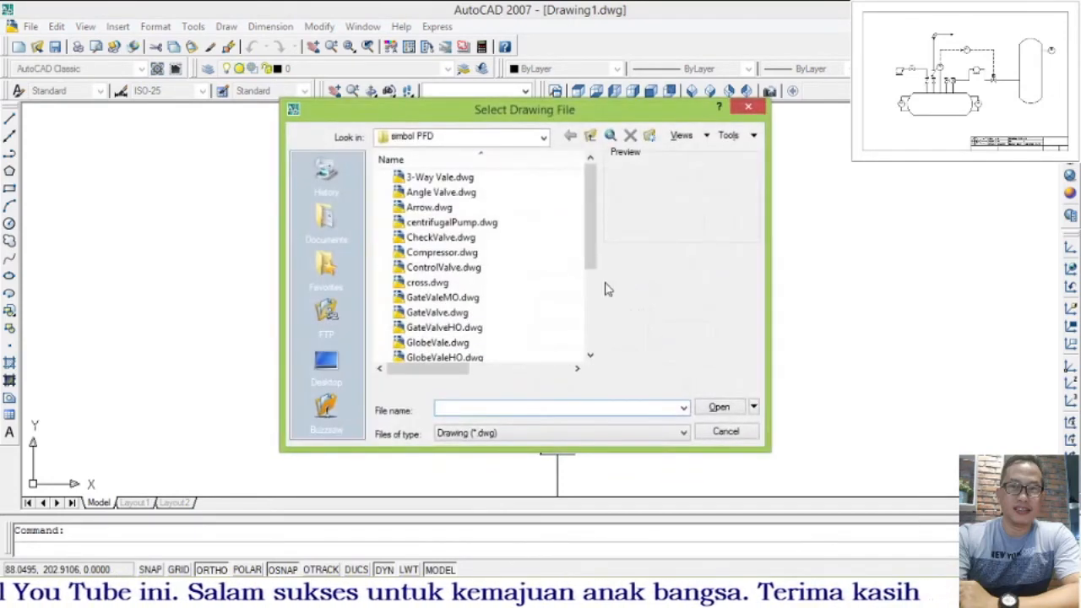
left_click(446, 312)
left_click(448, 328)
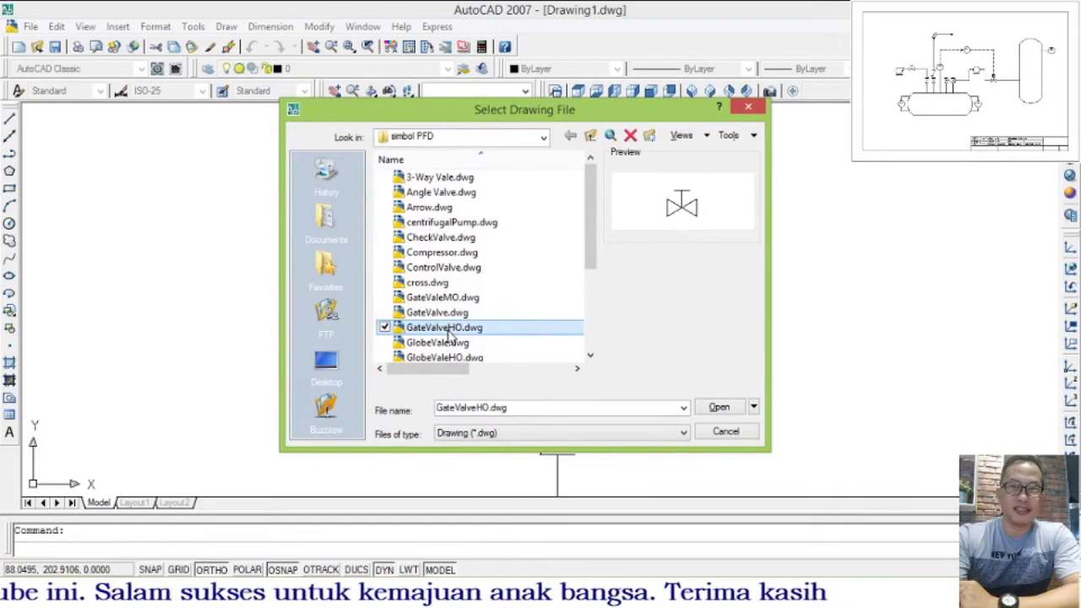
left_click(451, 343)
left_click(454, 358)
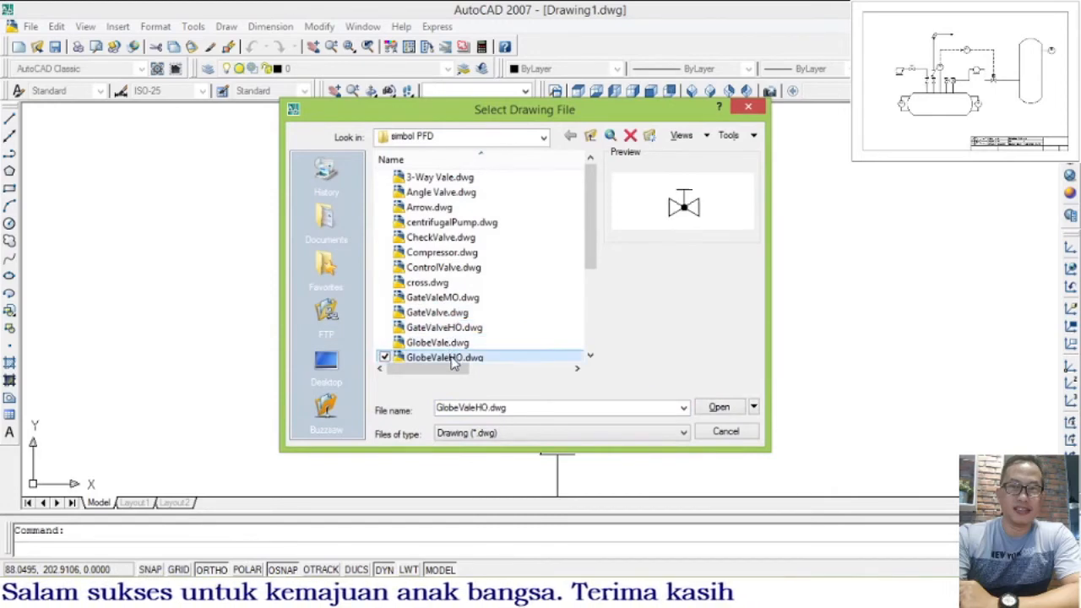
scroll(453, 362, "down", 2)
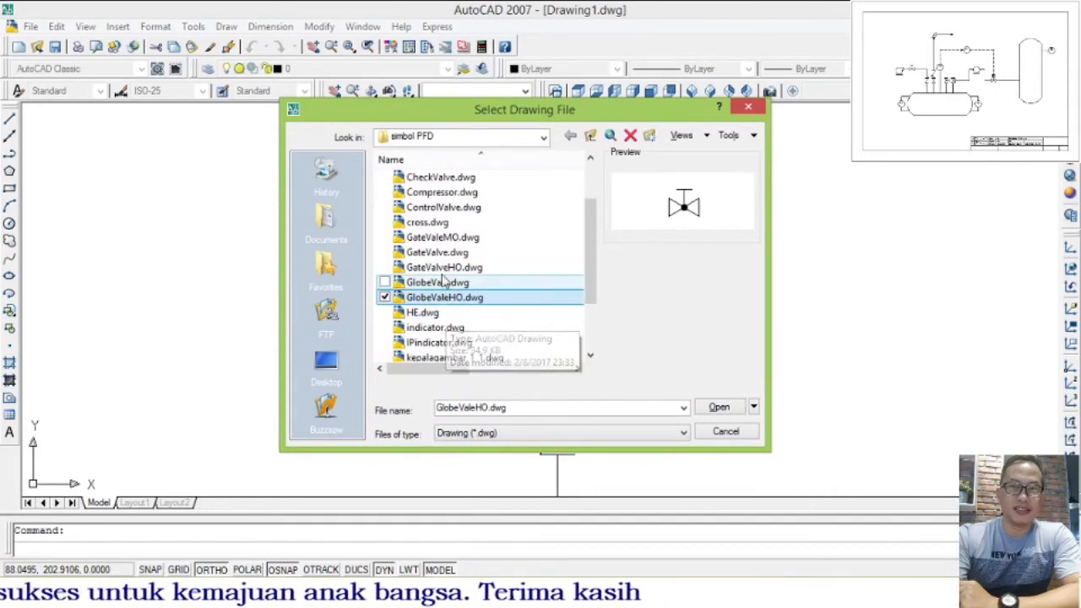
left_click(462, 208)
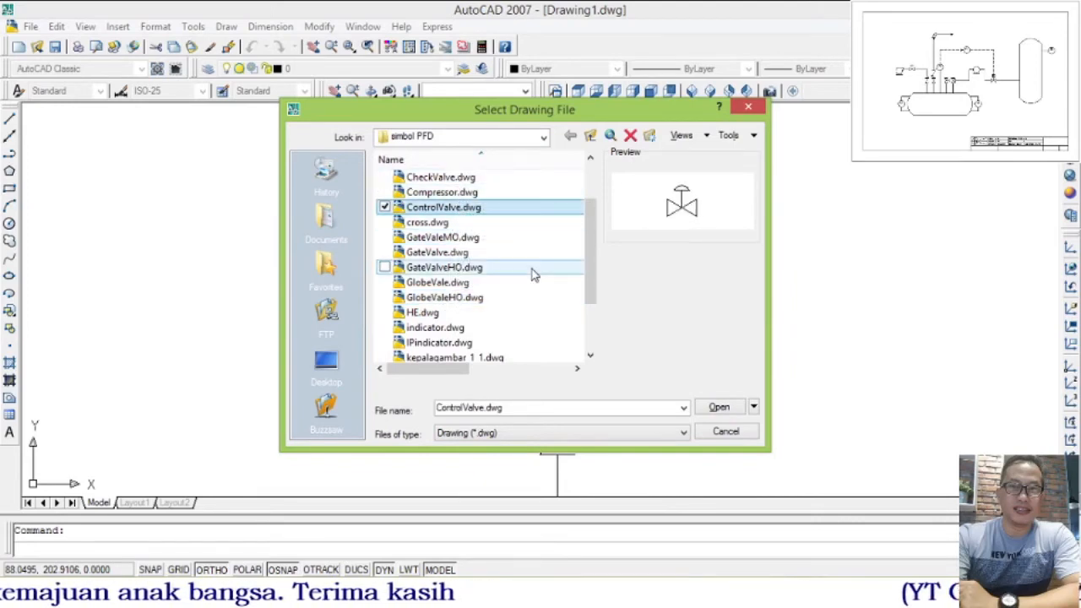
left_click(720, 410)
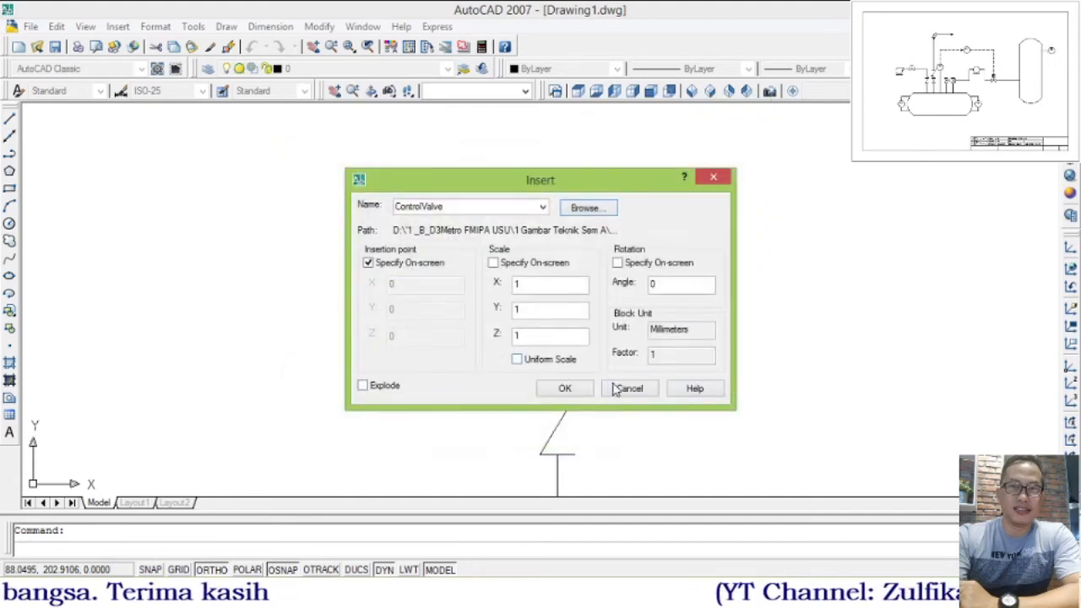
left_click(565, 388)
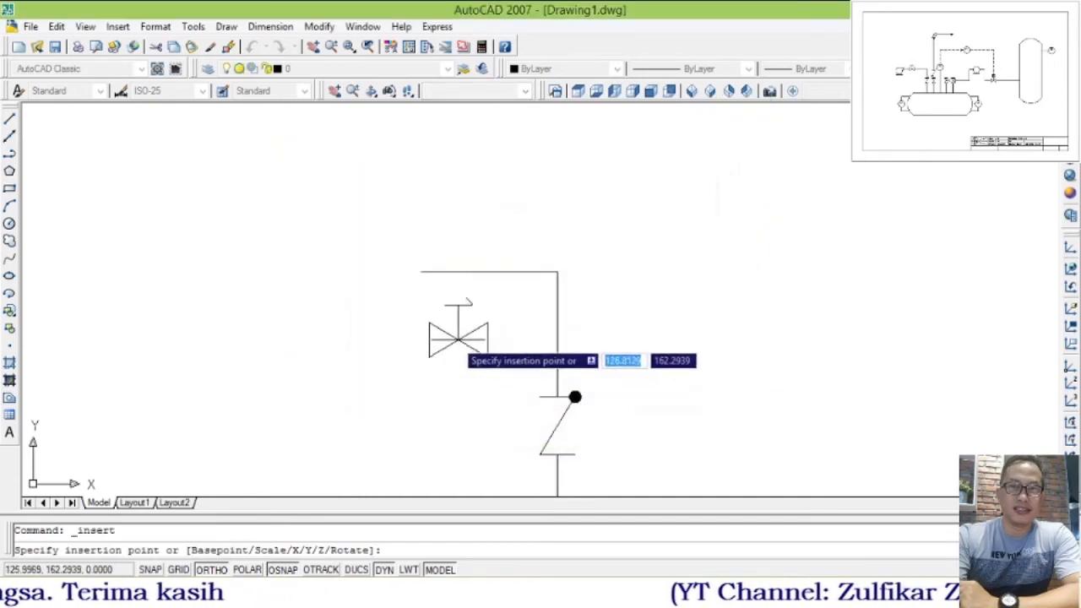
left_click(421, 272)
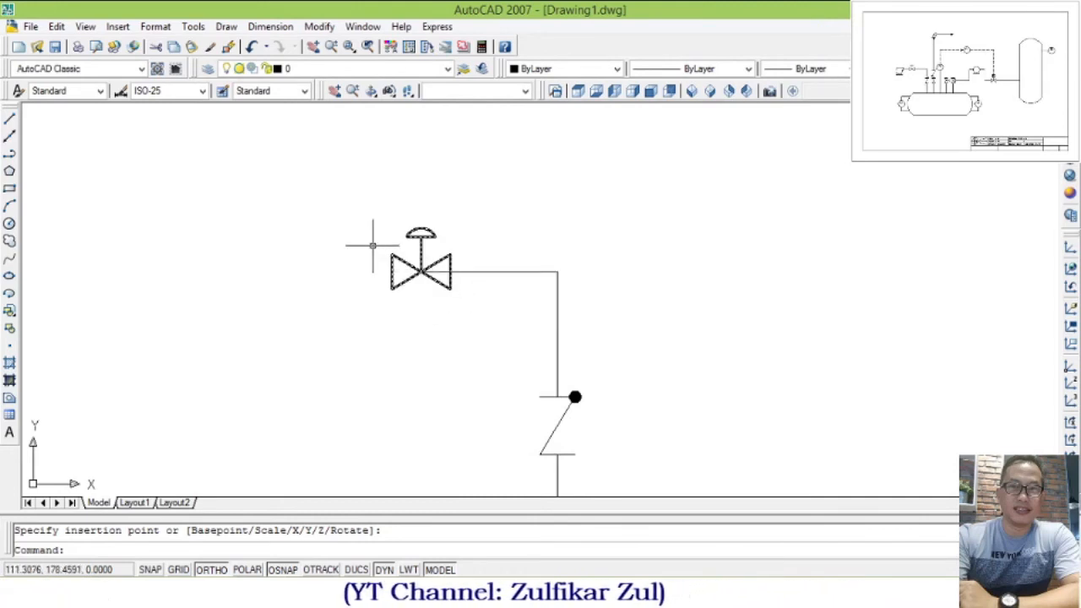
- Draw a horizontal line leftward from the control valve's left side and place a pump symbol at its free end
type("l")
key("Return")
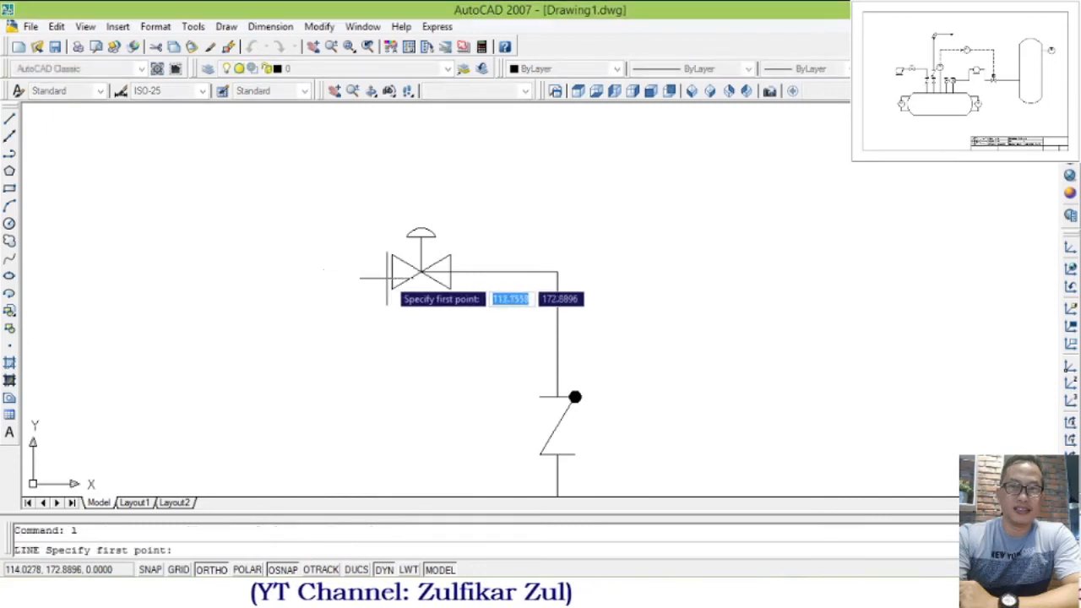
left_click(391, 272)
left_click(309, 272)
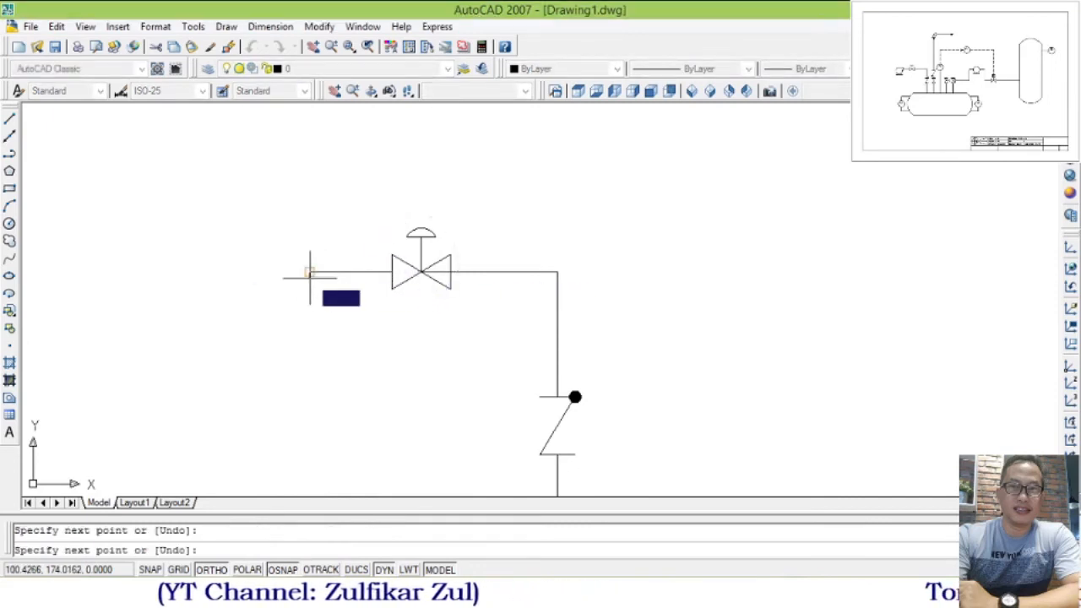
key("Return")
left_click(117, 26)
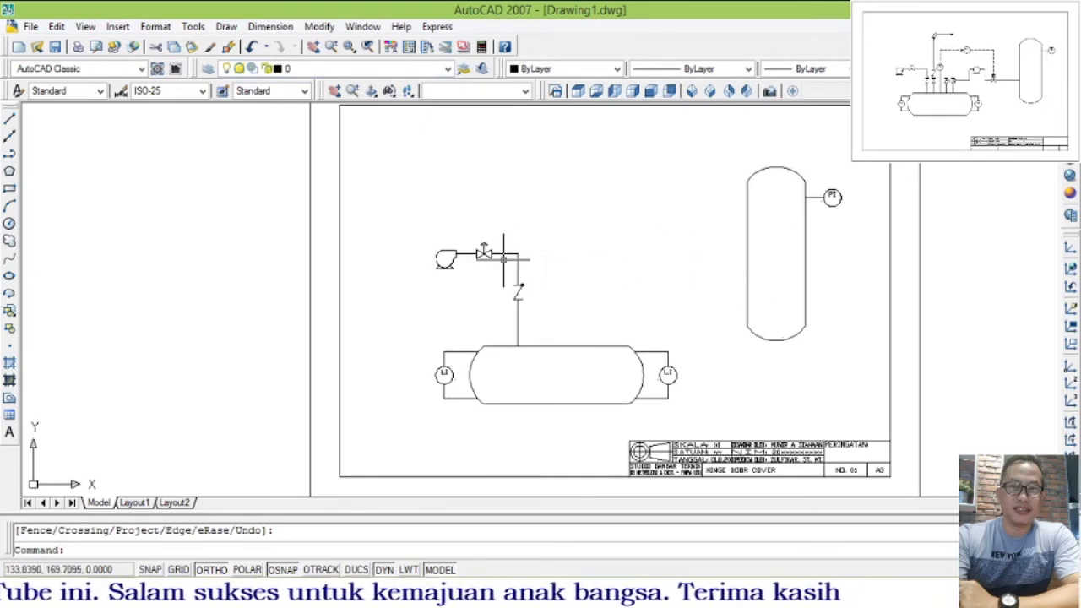
scroll(518, 253, "up", 4)
scroll(504, 260, "down", 5)
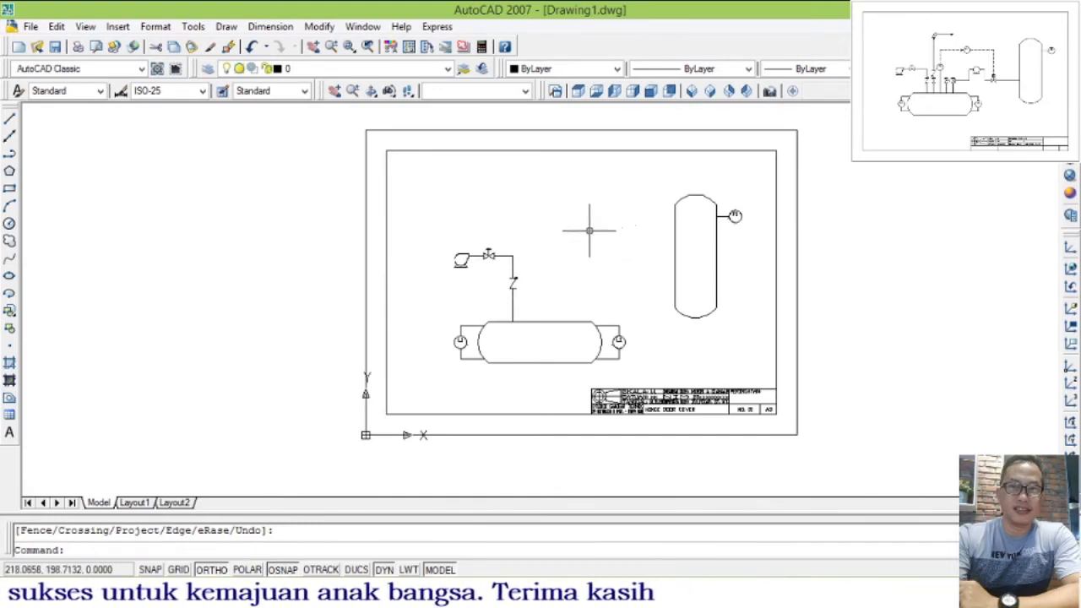
scroll(575, 241, "up", 4)
scroll(477, 313, "down", 3)
scroll(549, 336, "up", 2)
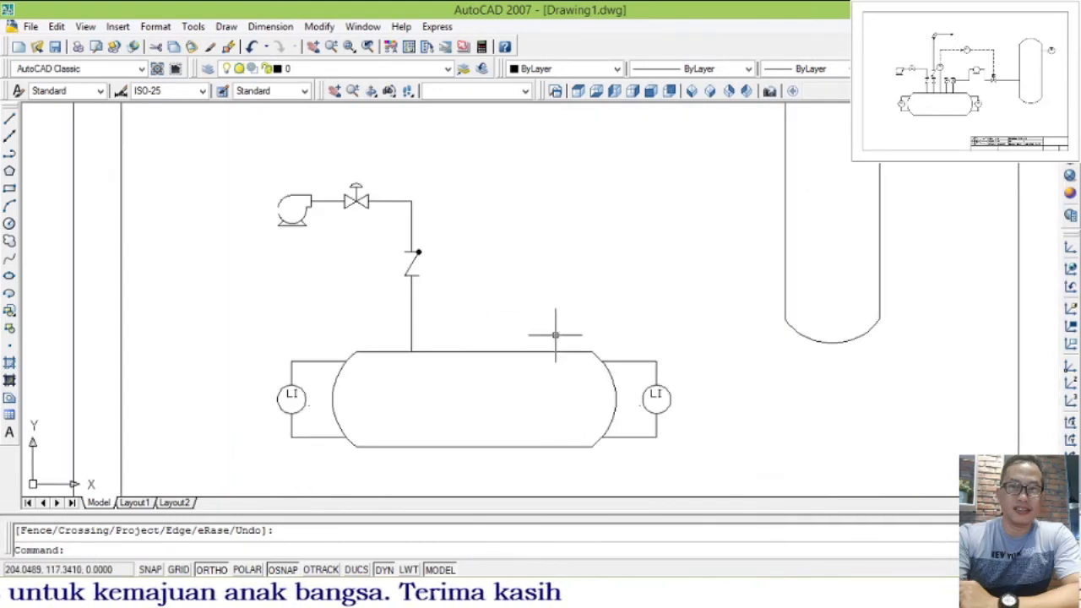
scroll(544, 295, "down", 3)
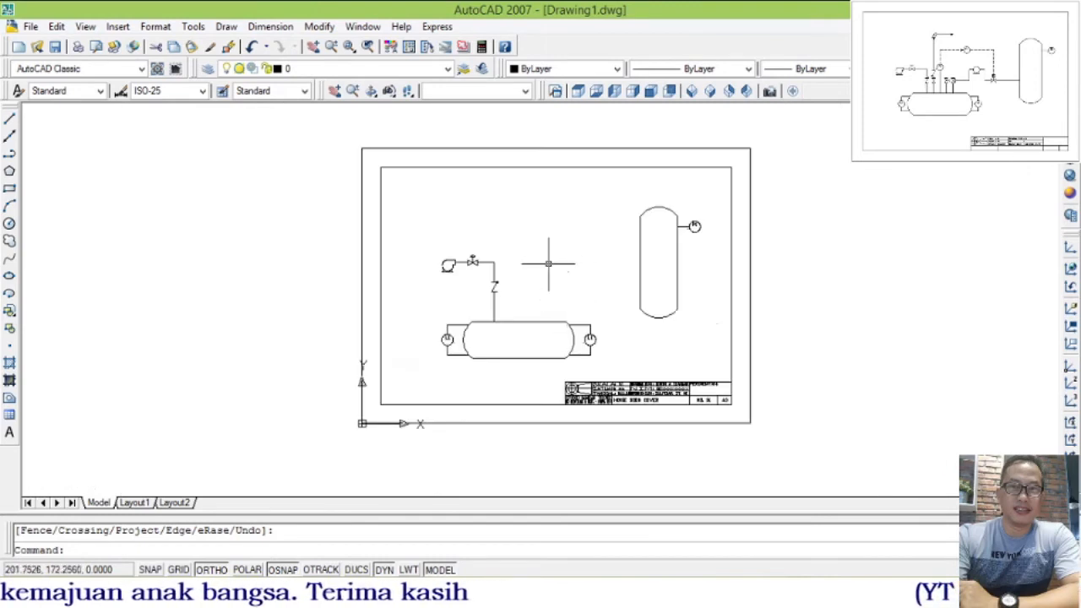
scroll(525, 260, "up", 1)
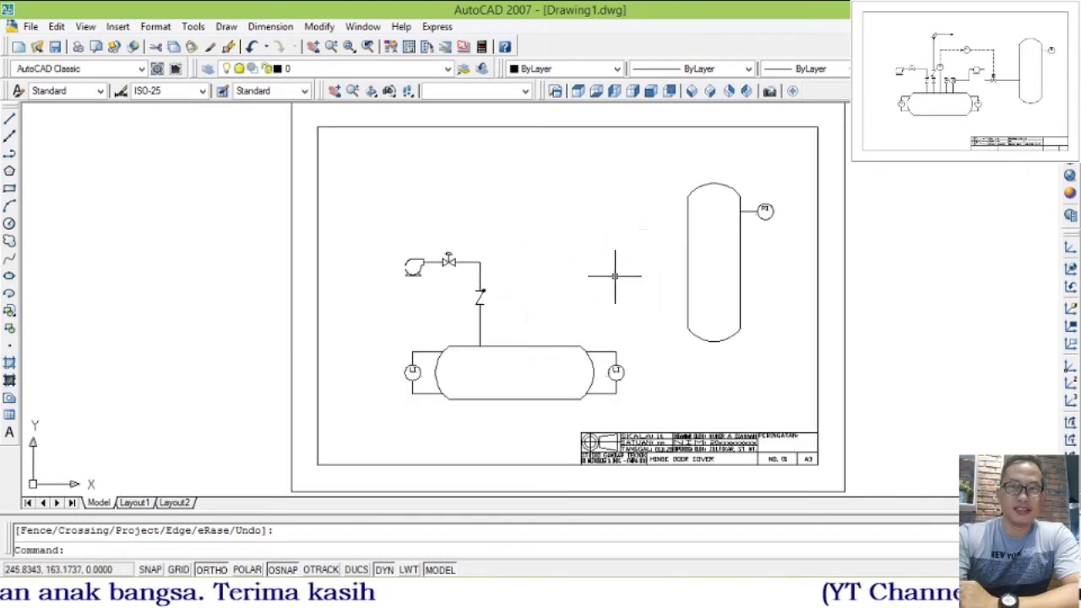
scroll(583, 249, "up", 1)
scroll(564, 234, "down", 2)
scroll(570, 237, "up", 2)
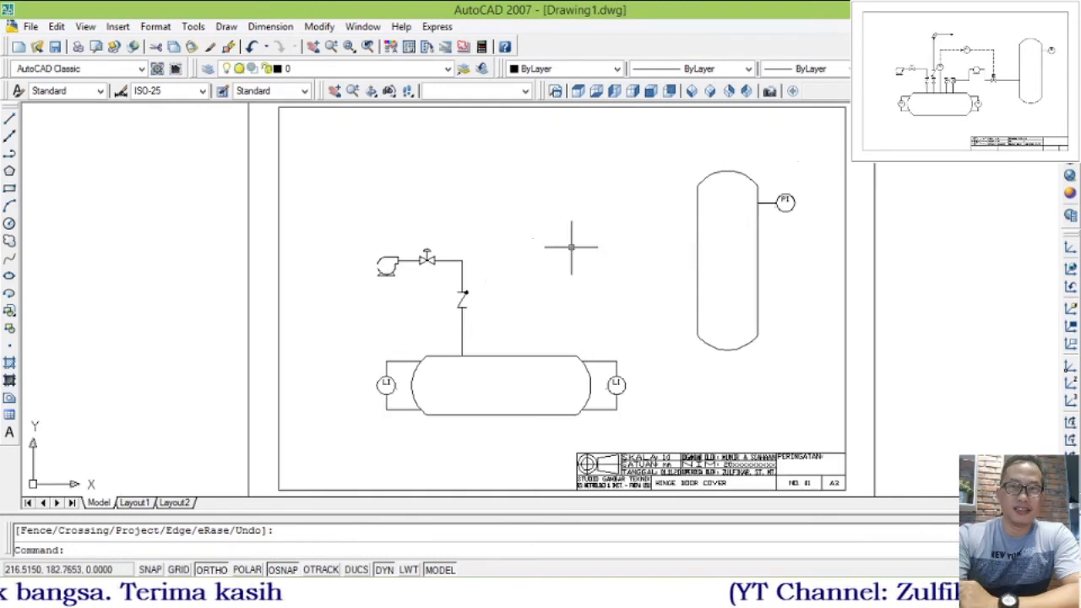
scroll(575, 245, "down", 1)
scroll(587, 258, "up", 1)
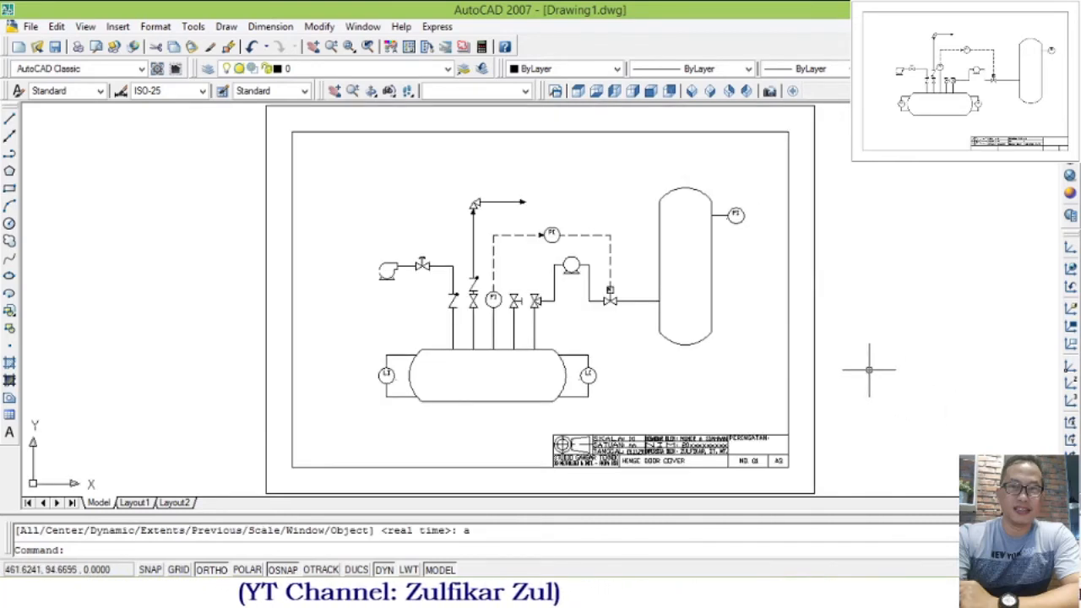
- Examine the completed diagram's valves, indicators and connecting lines around both vessels, and zoom to show the entire drawing
scroll(748, 376, "up", 2)
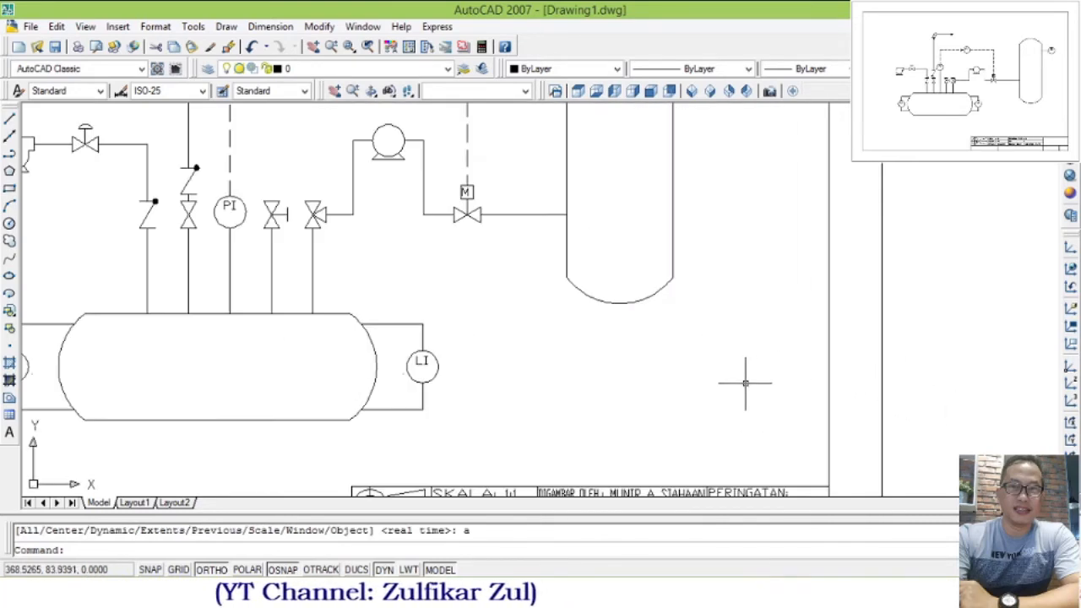
scroll(635, 379, "down", 4)
scroll(603, 315, "up", 2)
scroll(602, 294, "up", 1)
scroll(574, 304, "down", 2)
scroll(494, 269, "up", 2)
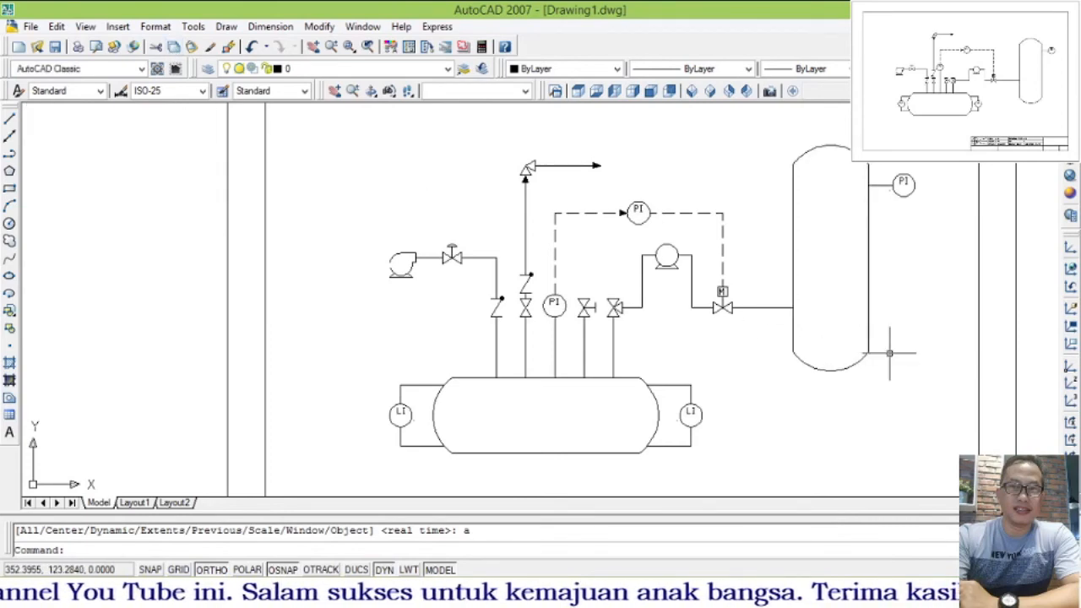
type("z")
key("Return")
type("a")
key("Return")
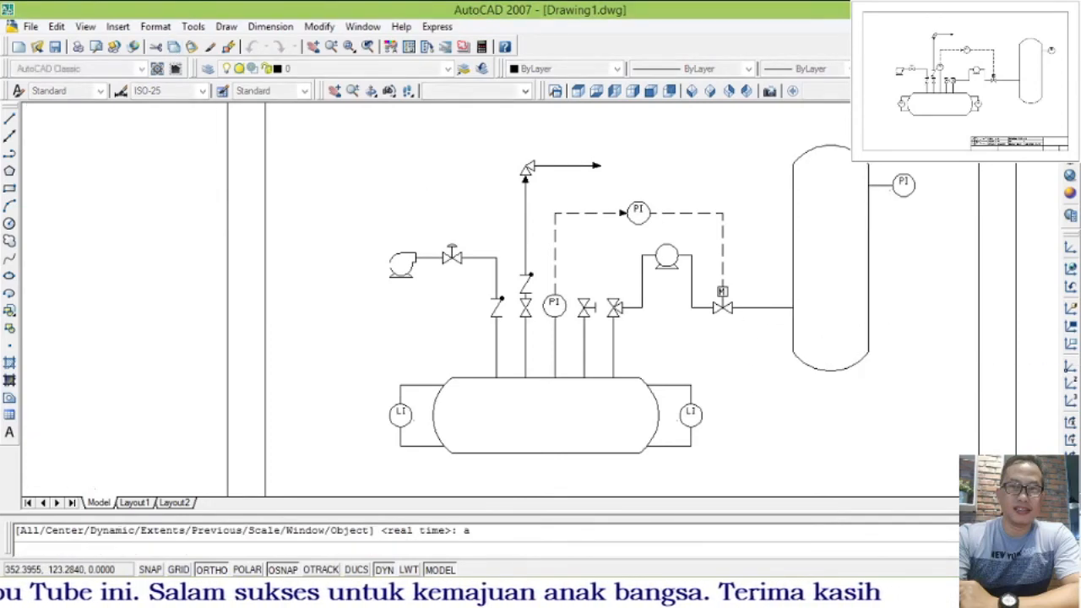